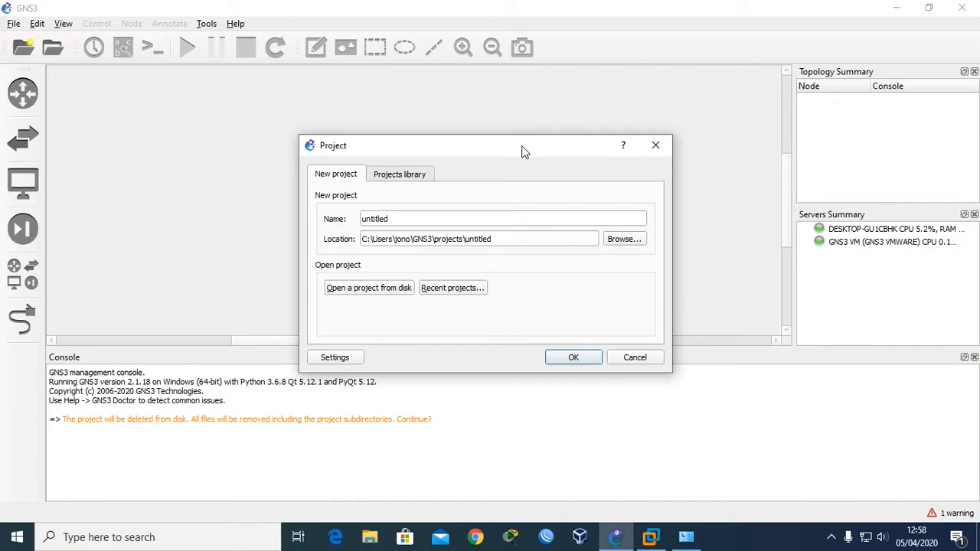
Replace 'untitled' with 'akses mikrotik' as the project name and create the project.
{"action": "left_click", "coordinate": [411, 223]}
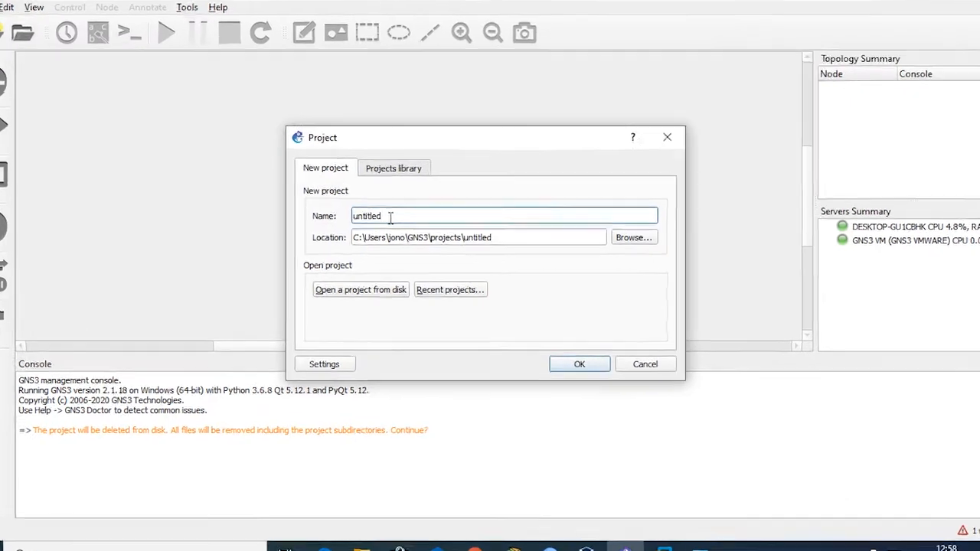
{"action": "left_click_drag", "start_coordinate": [389, 219], "coordinate": [353, 223]}
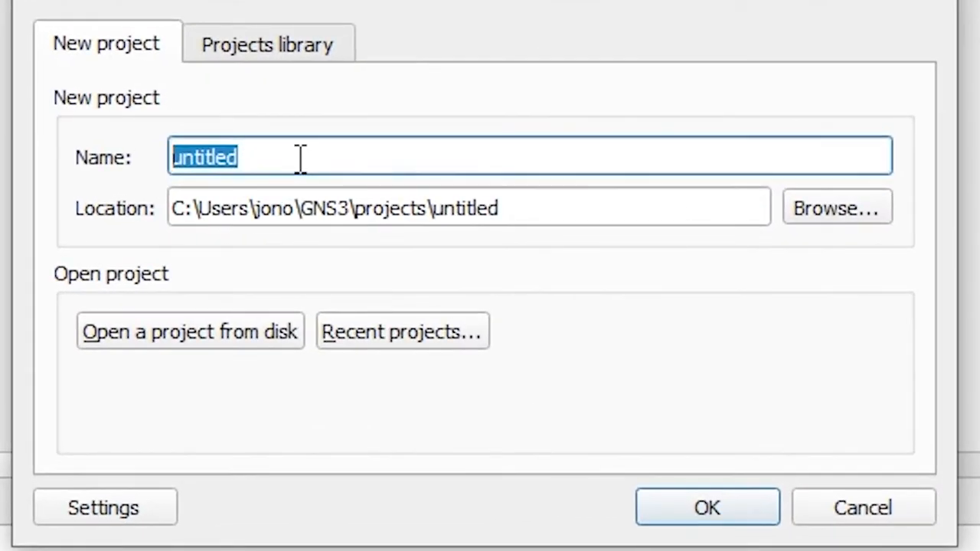
{"action": "type", "text": "aks"}
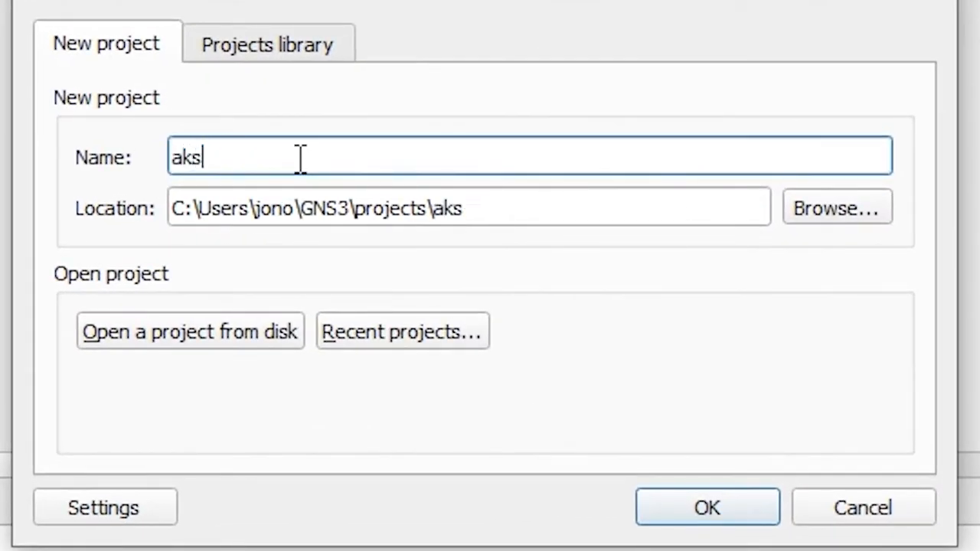
{"action": "type", "text": "es mikrotik"}
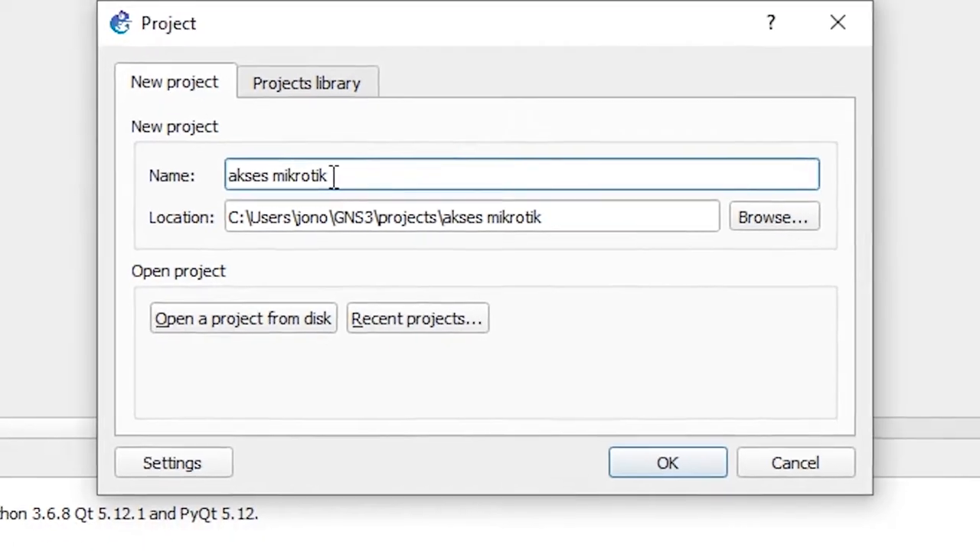
{"action": "key", "text": "Return"}
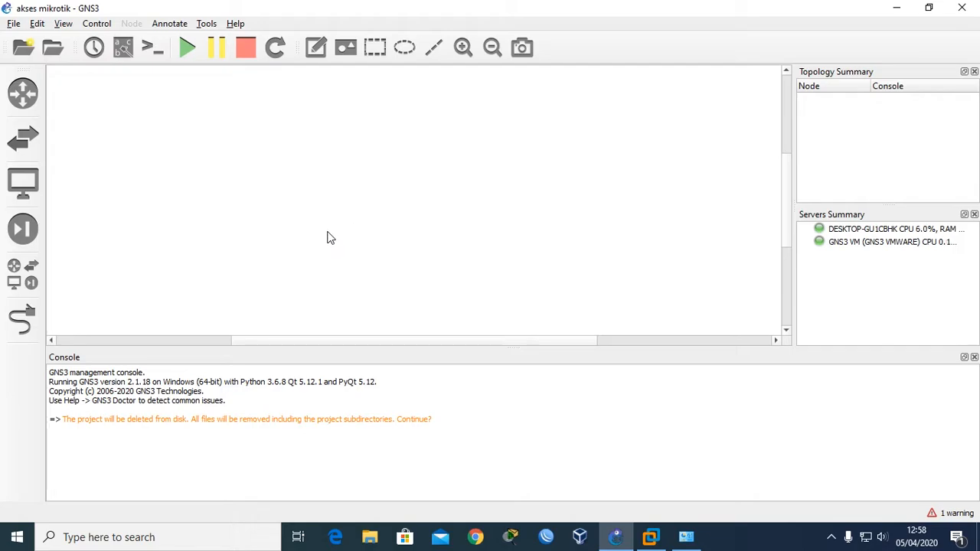
Place a mikrotik router, mikrotik-1, on the canvas.
{"action": "left_click", "coordinate": [32, 98]}
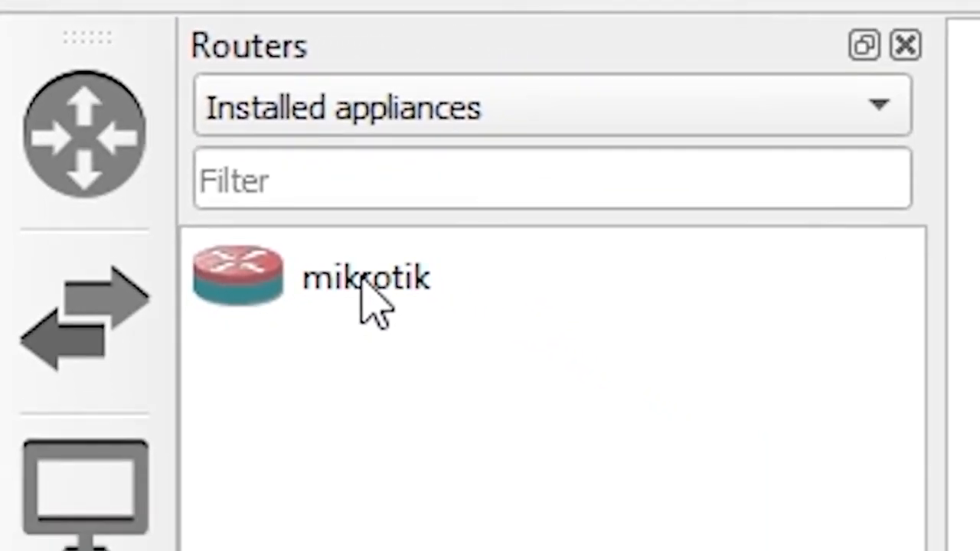
{"action": "left_click_drag", "start_coordinate": [467, 366], "coordinate": [979, 550]}
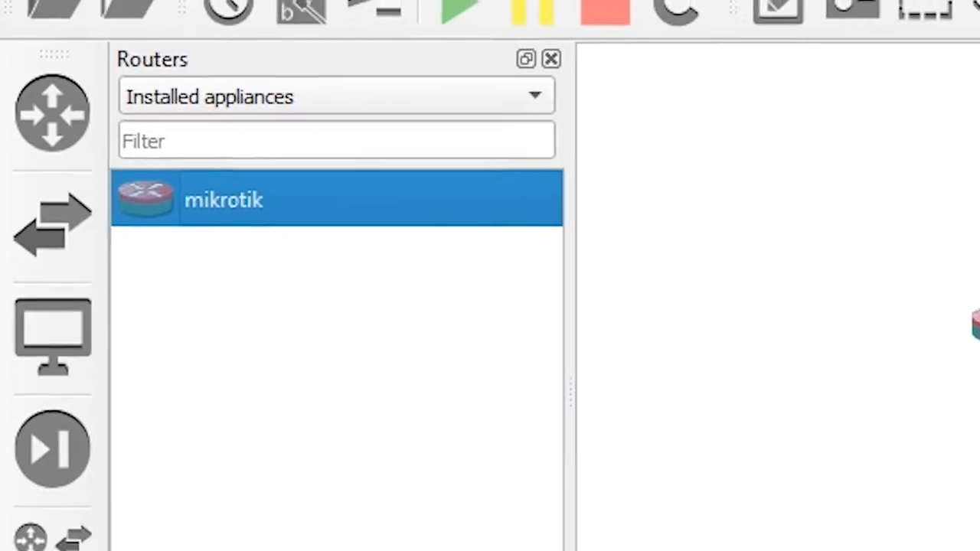
{"action": "left_click_drag", "start_coordinate": [428, 197], "coordinate": [454, 237]}
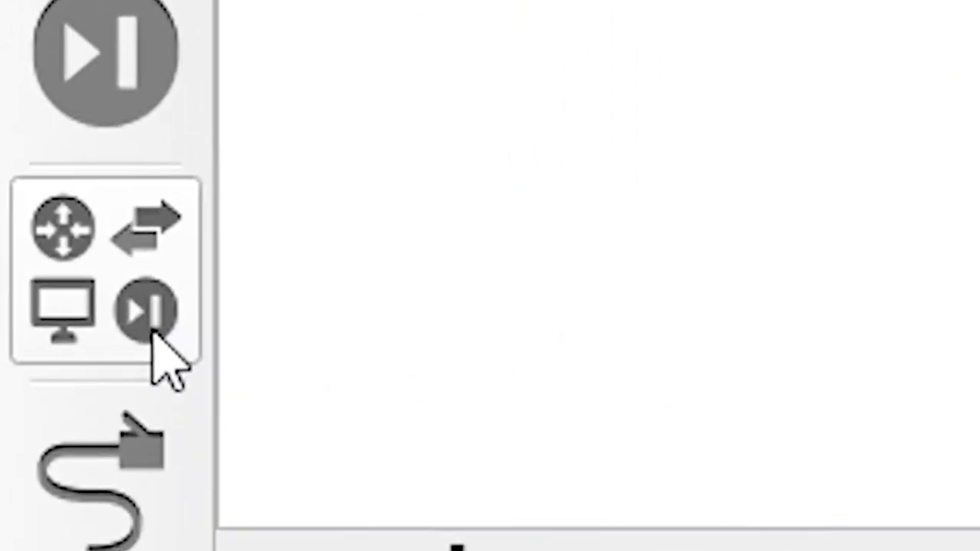
Add a Cloud node on the GNS3 VM server above the router.
{"action": "left_click", "coordinate": [22, 281]}
{"action": "left_click_drag", "start_coordinate": [263, 107], "coordinate": [450, 164]}
{"action": "left_click", "coordinate": [466, 269]}
{"action": "left_click", "coordinate": [465, 280]}
{"action": "left_click", "coordinate": [464, 286]}
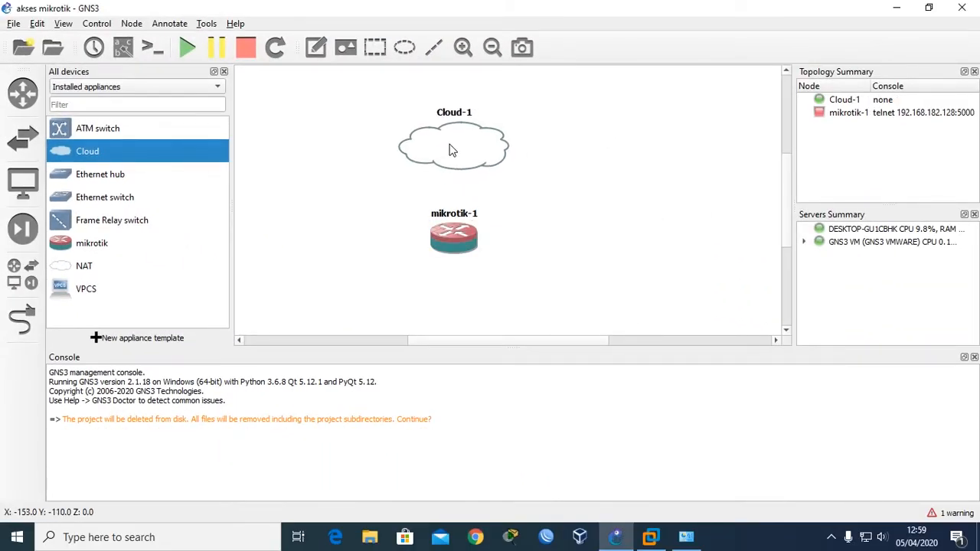
{"action": "left_click", "coordinate": [223, 72]}
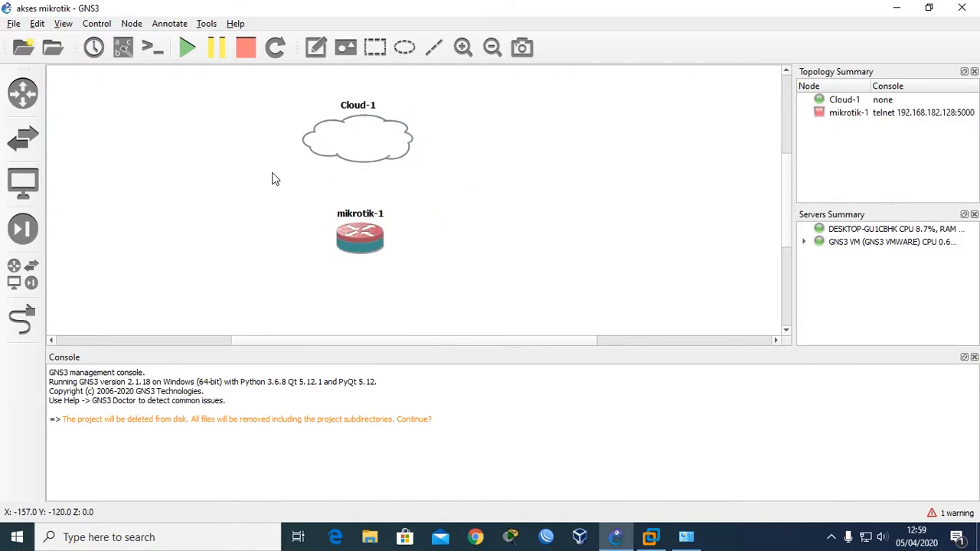
Begin linking Cloud-1 to mikrotik-1.
{"action": "left_click", "coordinate": [22, 320]}
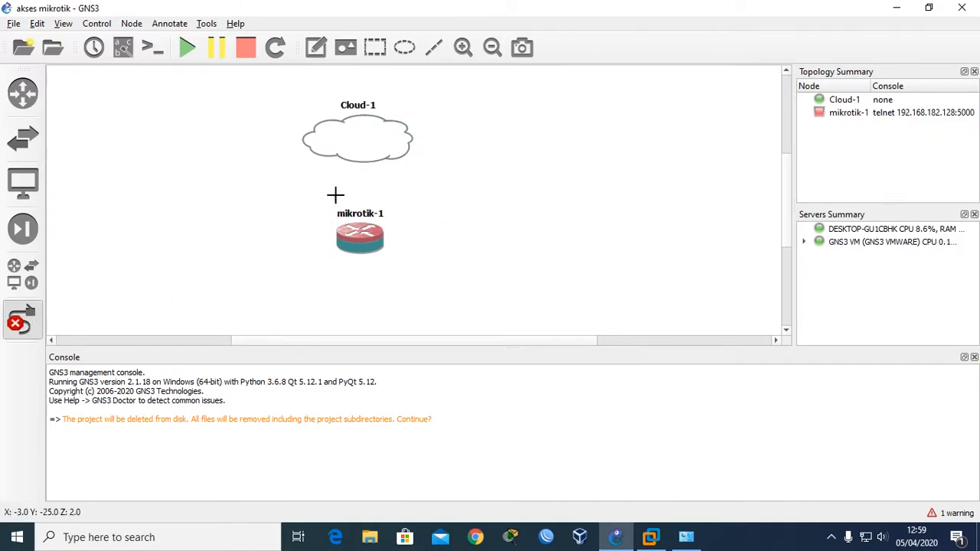
{"action": "left_click", "coordinate": [342, 157]}
{"action": "left_click", "coordinate": [353, 186]}
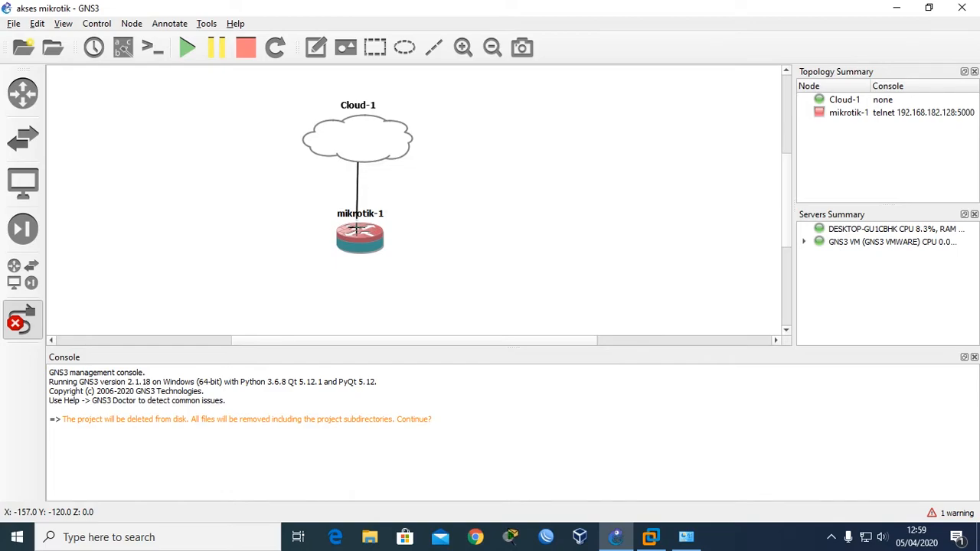
{"action": "left_click", "coordinate": [356, 228]}
{"action": "left_click", "coordinate": [310, 171]}
{"action": "left_click", "coordinate": [350, 143]}
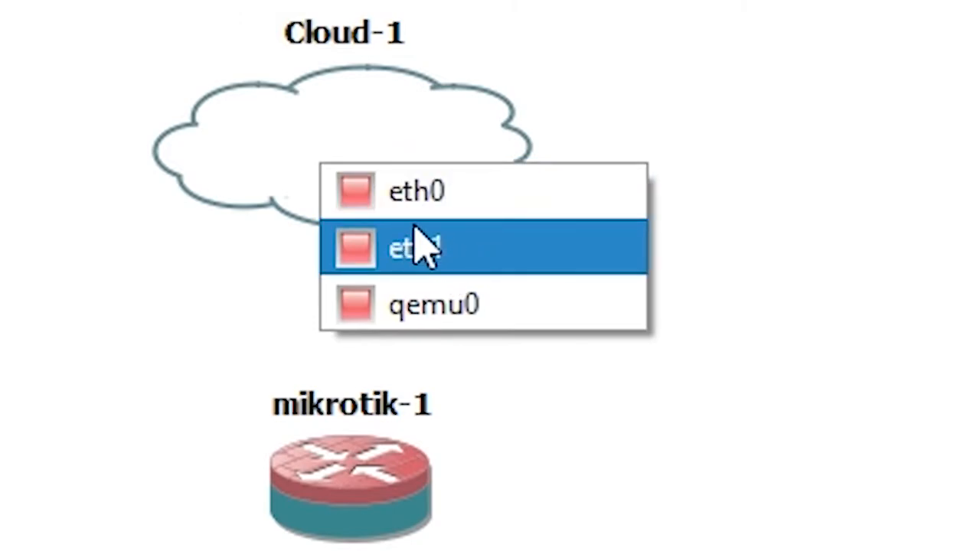
Connect Cloud-1's interface to mikrotik-1's Ethernet0.
{"action": "left_click", "coordinate": [394, 243]}
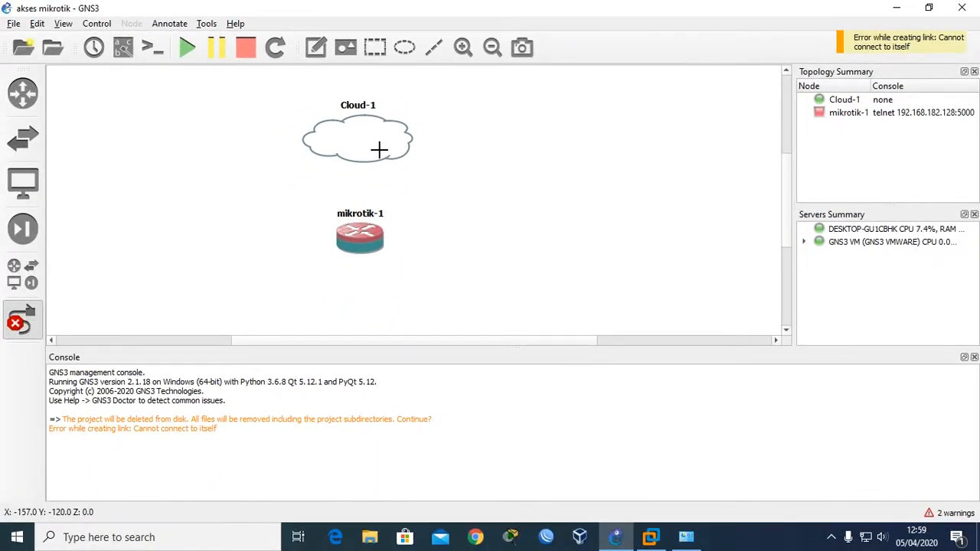
{"action": "left_click", "coordinate": [379, 150]}
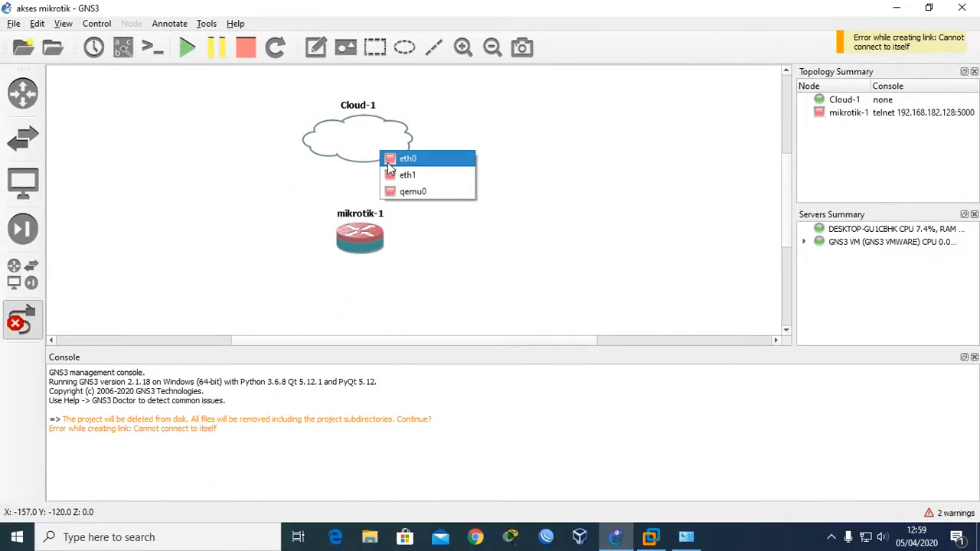
{"action": "left_click", "coordinate": [394, 175]}
{"action": "left_click", "coordinate": [359, 228]}
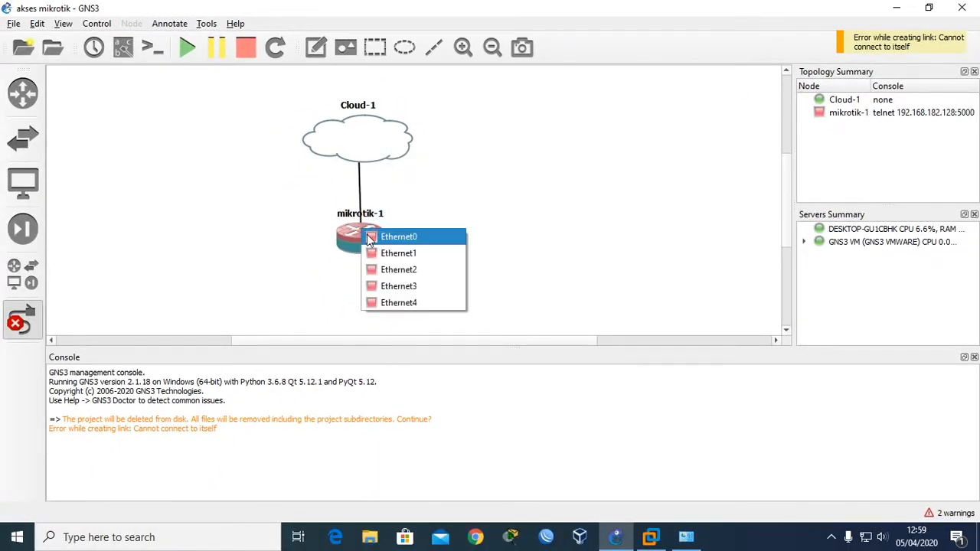
{"action": "left_click", "coordinate": [375, 234]}
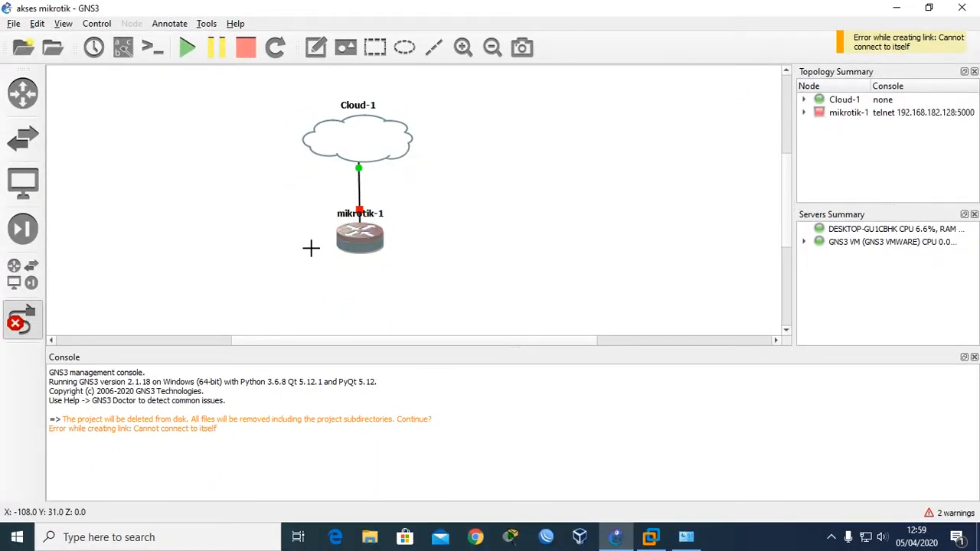
Leave link mode, nudge Cloud-1 up-left, and start the mikrotik-1 router.
{"action": "left_click", "coordinate": [22, 322]}
{"action": "left_click_drag", "start_coordinate": [369, 153], "coordinate": [344, 138]}
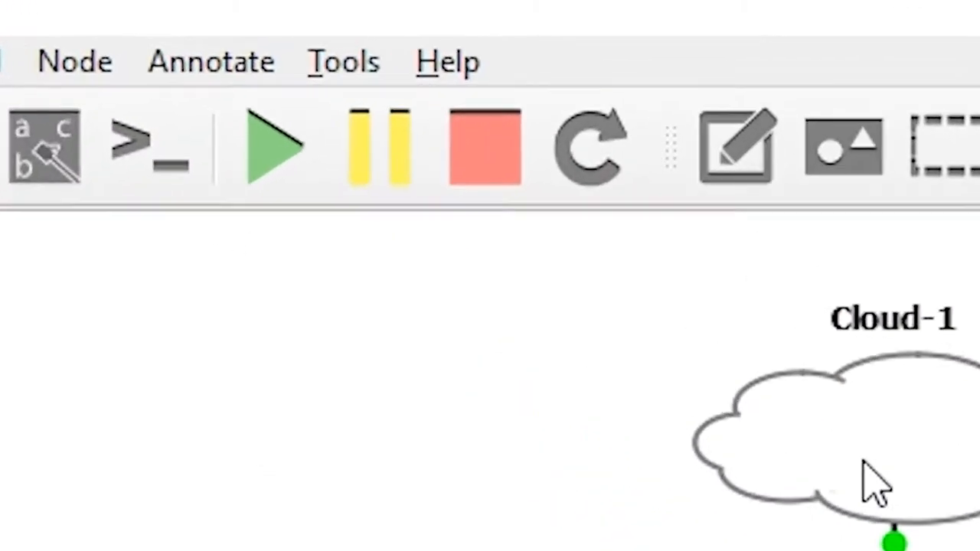
{"action": "left_click", "coordinate": [187, 47]}
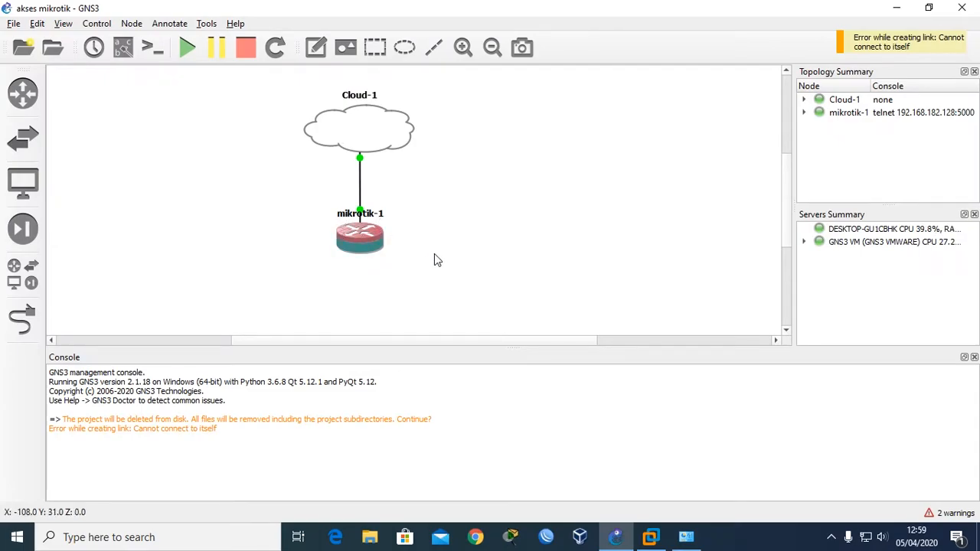
Launch Notepad from Windows search and move its window up and right.
{"action": "key", "text": "super"}
{"action": "type", "text": "note"}
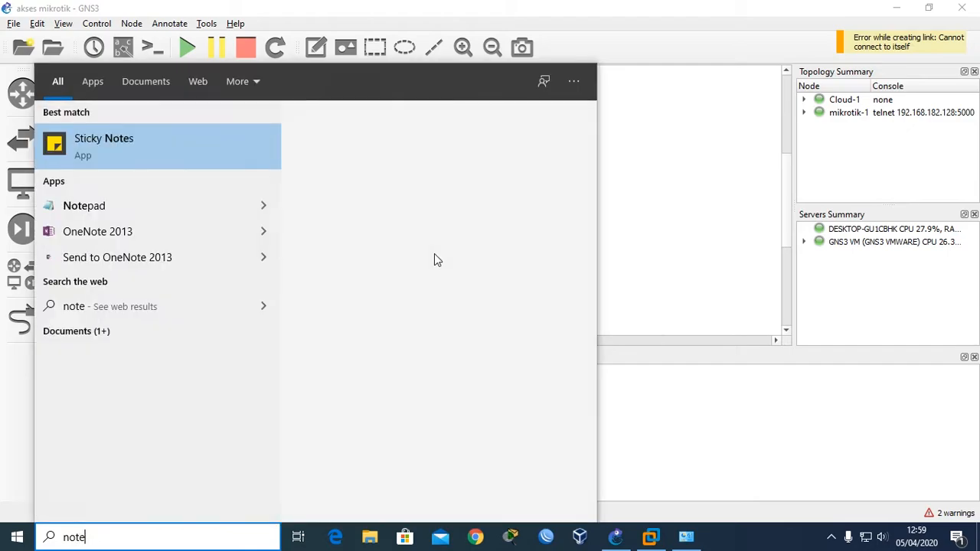
{"action": "key", "text": "Down"}
{"action": "key", "text": "Down"}
{"action": "type", "text": "]"}
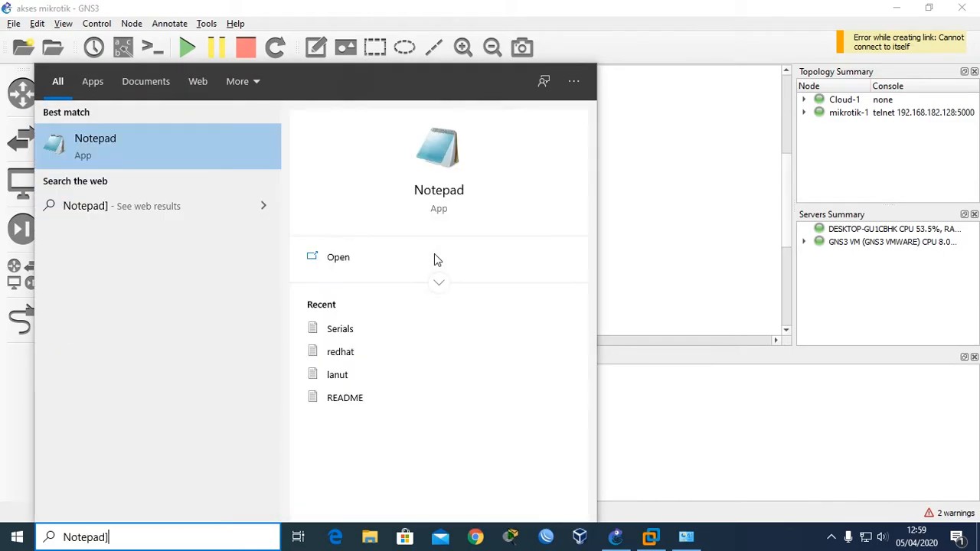
{"action": "key", "text": "Return"}
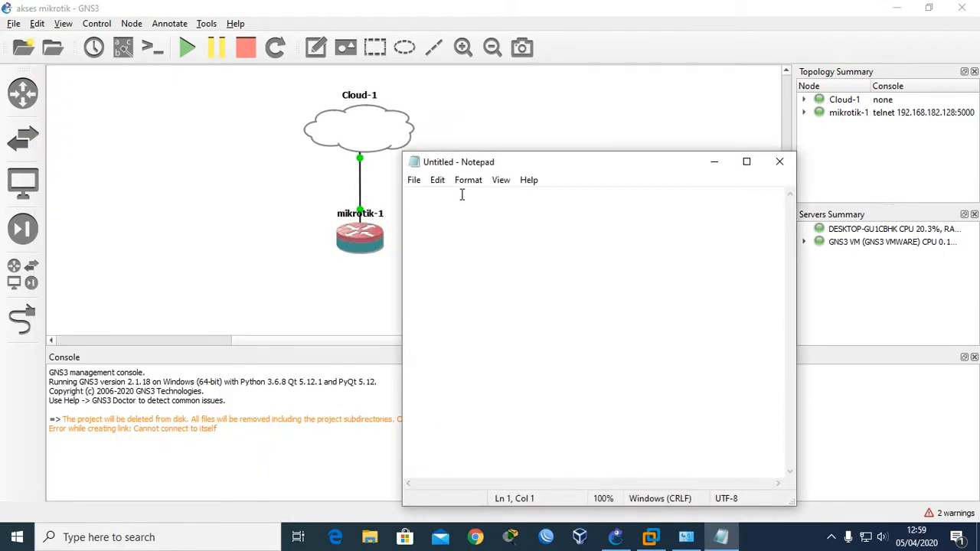
{"action": "left_click_drag", "start_coordinate": [464, 167], "coordinate": [552, 100]}
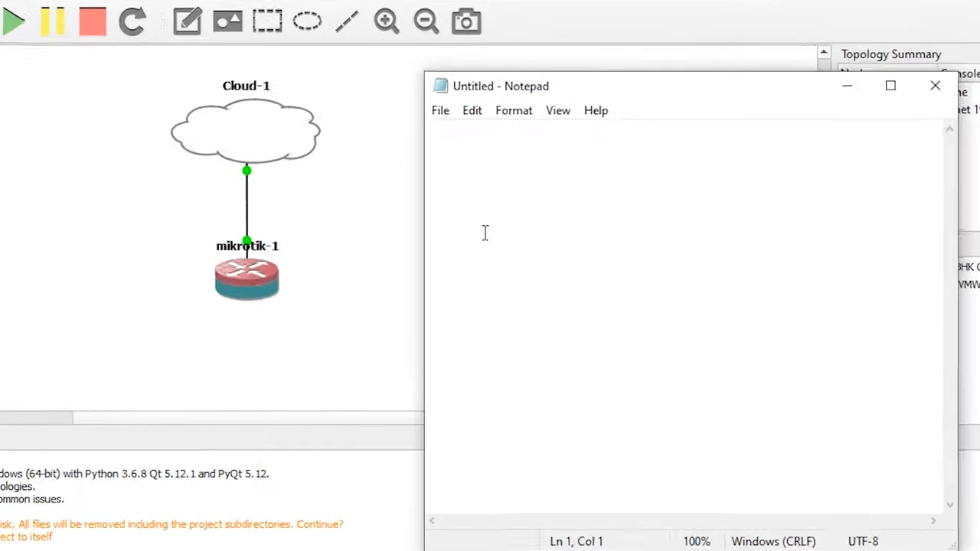
Type the title 'akses mikrotik' and the line '- mengunakan winbox'.
{"action": "type", "text": "akses mn"}
{"action": "key", "text": "BackSpace"}
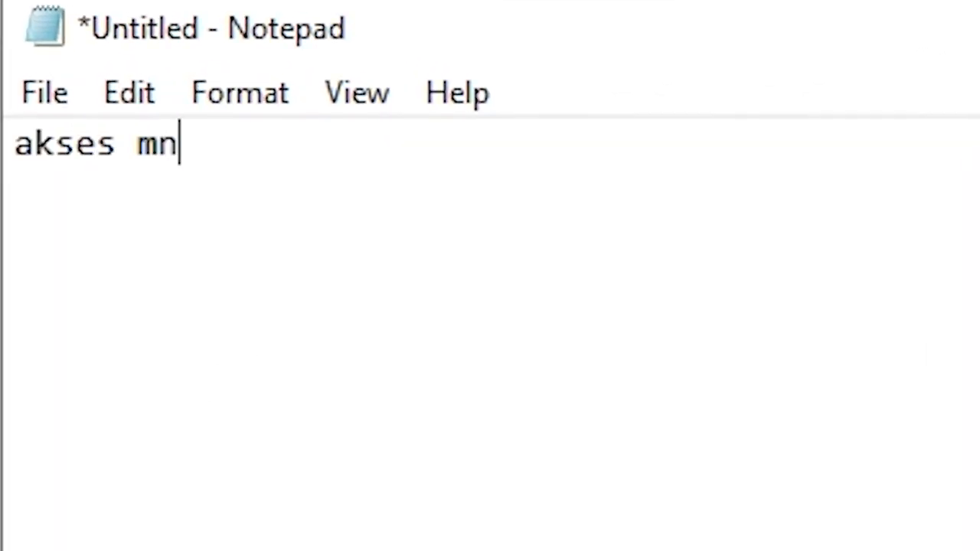
{"action": "type", "text": "ikrotik"}
{"action": "key", "text": "Return"}
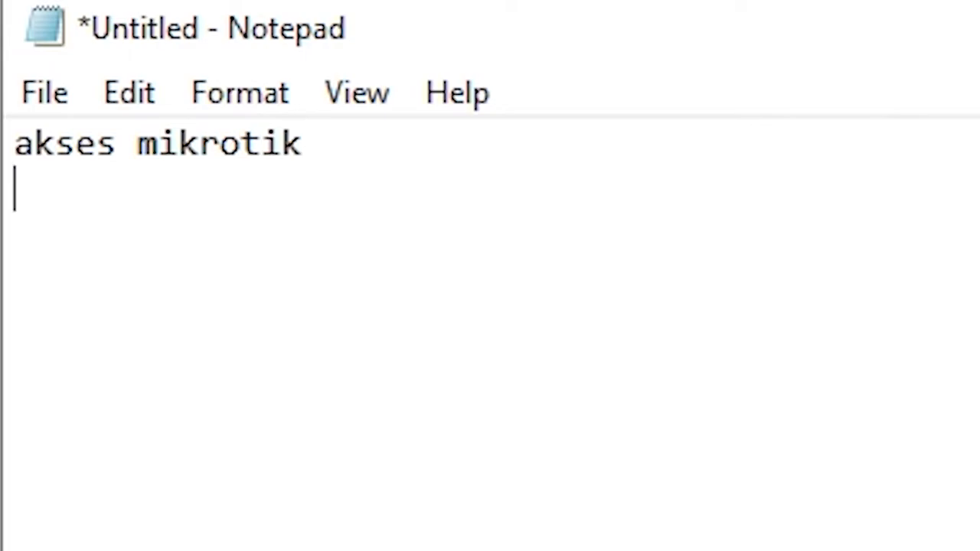
{"action": "type", "text": "-"}
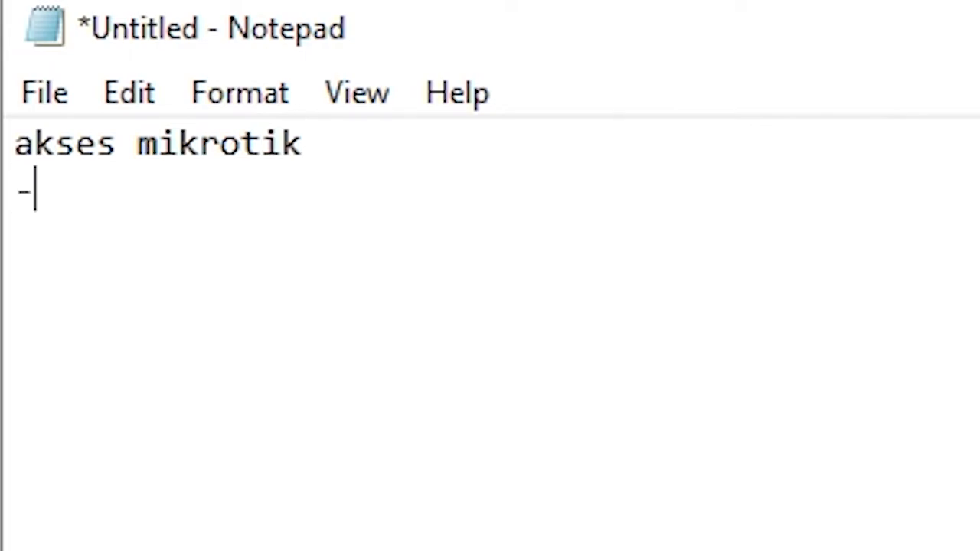
{"action": "type", "text": " mengu"}
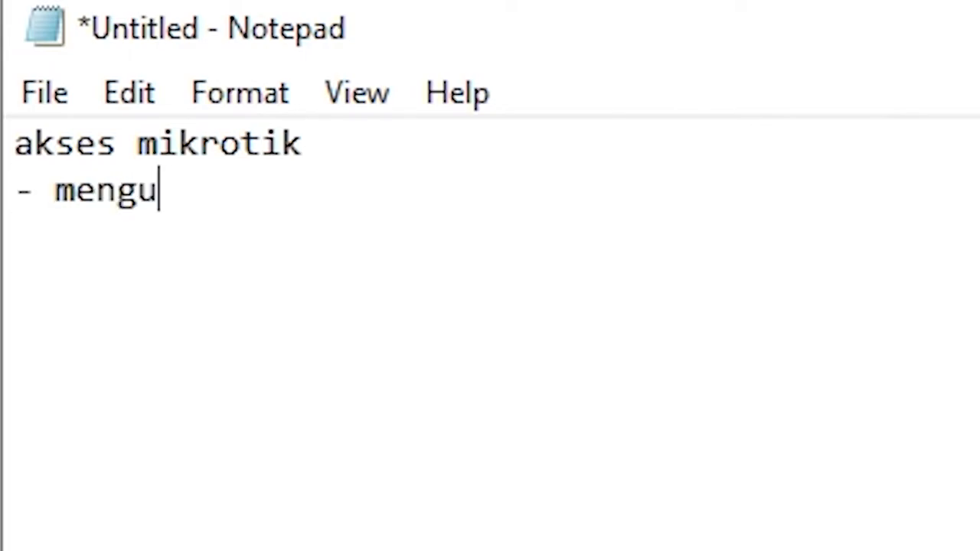
{"action": "type", "text": "nakan winbox"}
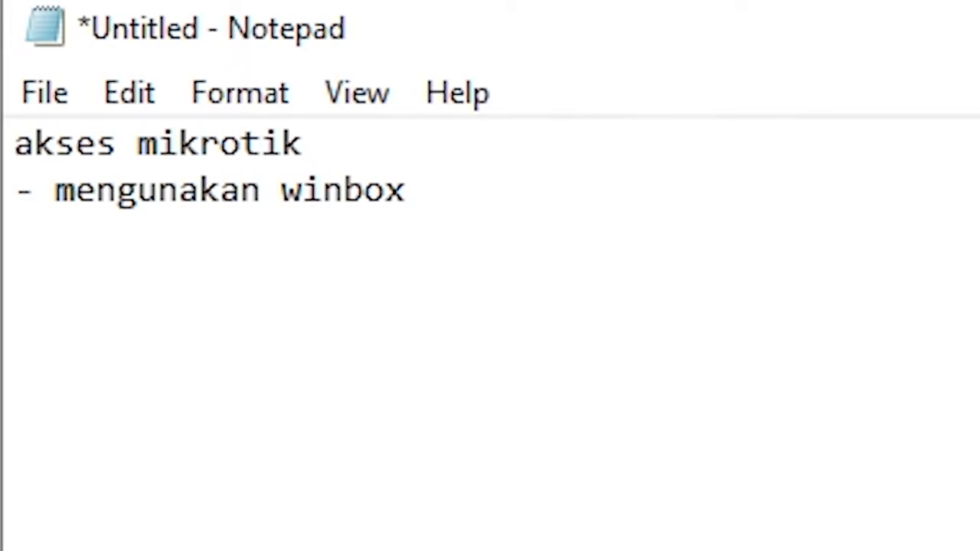
{"action": "key", "text": "Return"}
Add '- menggunakan webfig' and correct 'mengunakan' to 'menggunakan' on the winbox line.
{"action": "type", "text": "- menggun"}
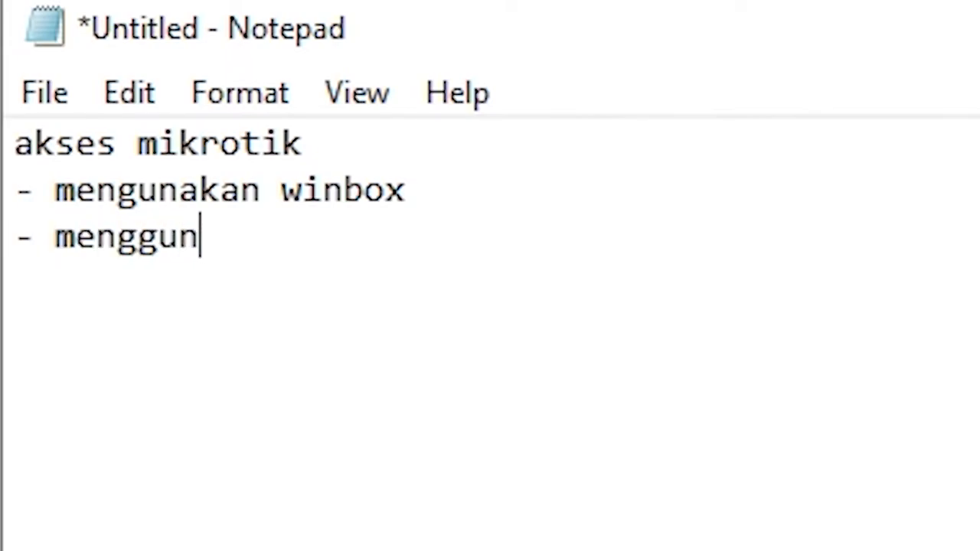
{"action": "type", "text": "akan webfig"}
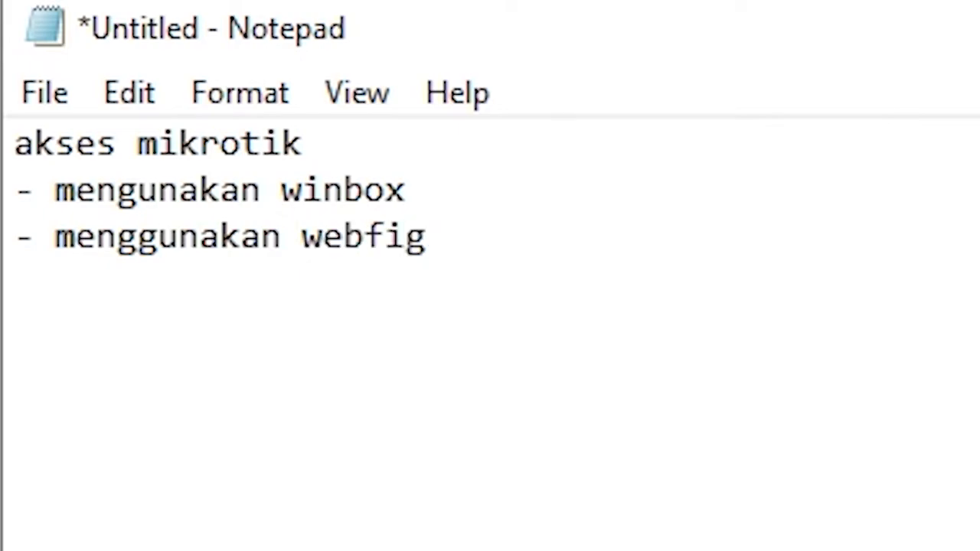
{"action": "key", "text": "Left"}
{"action": "key", "text": "Left"}
{"action": "key", "text": "Left"}
{"action": "key", "text": "Left"}
{"action": "key", "text": "Left"}
{"action": "key", "text": "Left"}
{"action": "key", "text": "Left"}
{"action": "key", "text": "Left"}
{"action": "key", "text": "Left"}
{"action": "key", "text": "Left"}
{"action": "key", "text": "Up"}
{"action": "key", "text": "Left"}
{"action": "key", "text": "Left"}
{"action": "key", "text": "Left"}
{"action": "key", "text": "Left"}
{"action": "type", "text": "g"}
{"action": "key", "text": "Down"}
{"action": "key", "text": "Right"}
{"action": "key", "text": "Right"}
{"action": "key", "text": "Right"}
{"action": "key", "text": "Right"}
{"action": "key", "text": "Right"}
{"action": "key", "text": "Right"}
{"action": "key", "text": "Right"}
{"action": "key", "text": "Right"}
{"action": "key", "text": "Right"}
{"action": "key", "text": "Right"}
{"action": "key", "text": "Right"}
{"action": "key", "text": "Right"}
{"action": "key", "text": "Right"}
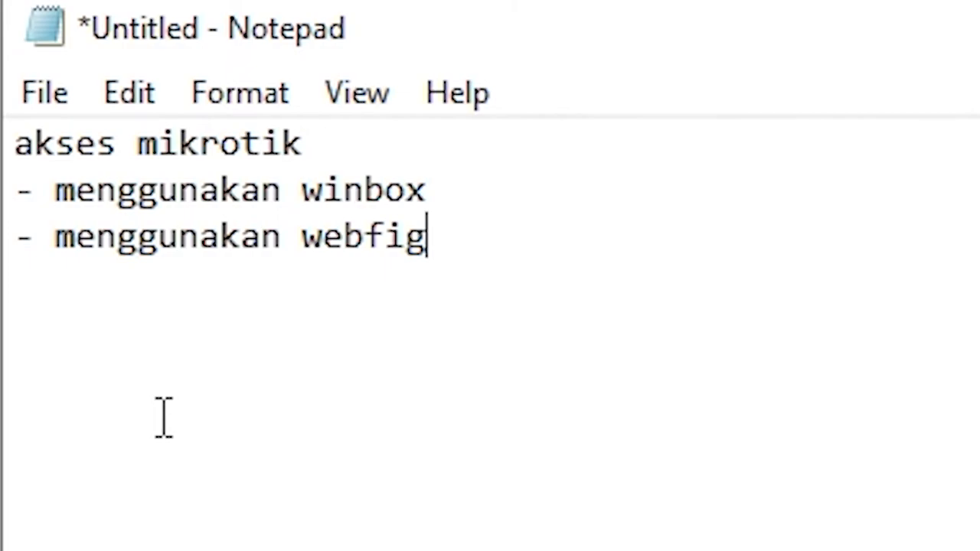
Add a fourth line reading '- melalui mode cli : telnet,ssh'.
{"action": "key", "text": "Return"}
{"action": "type", "text": "- "}
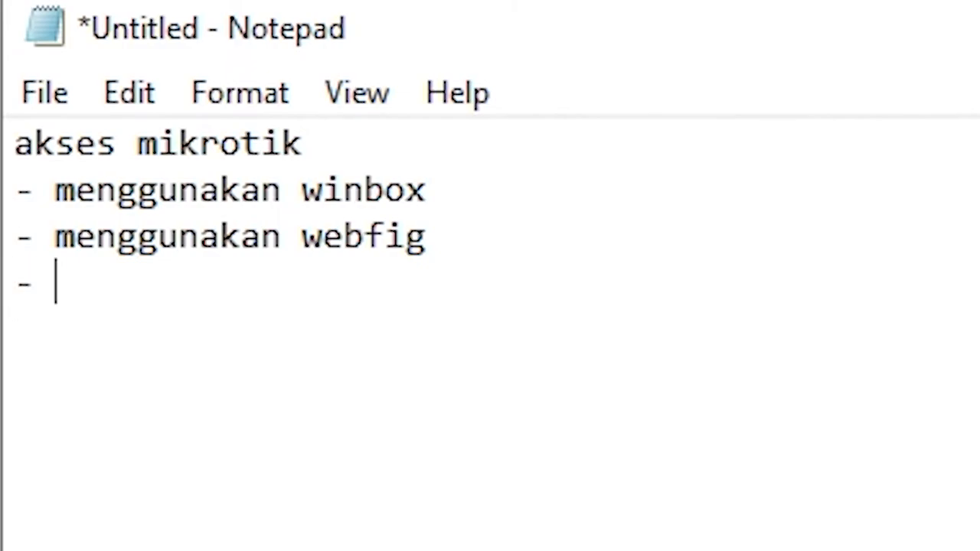
{"action": "type", "text": "me"}
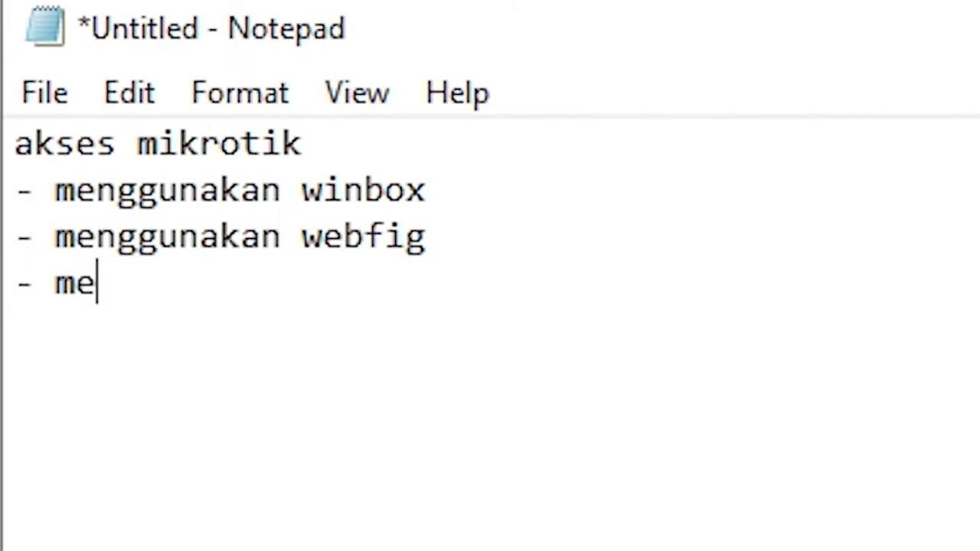
{"action": "type", "text": "lalui"}
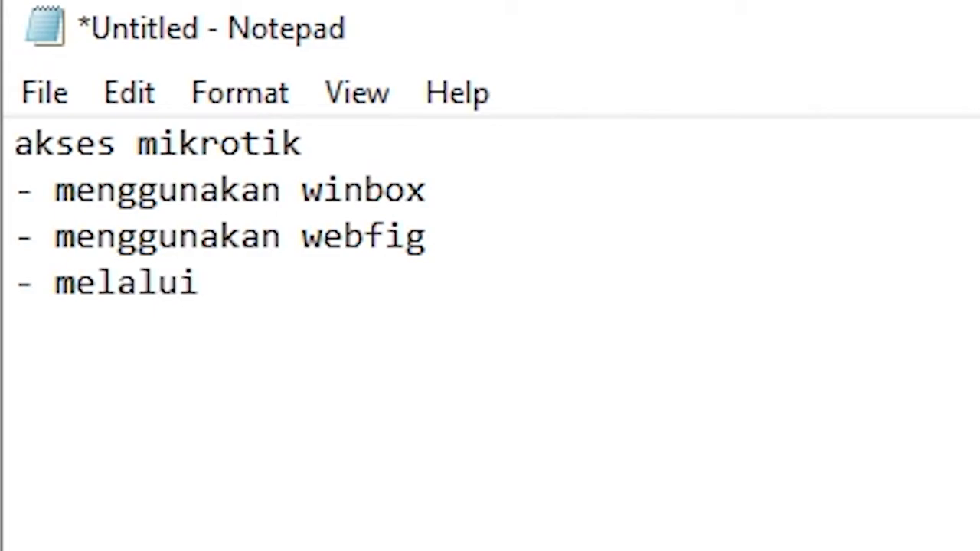
{"action": "type", "text": " telnet"}
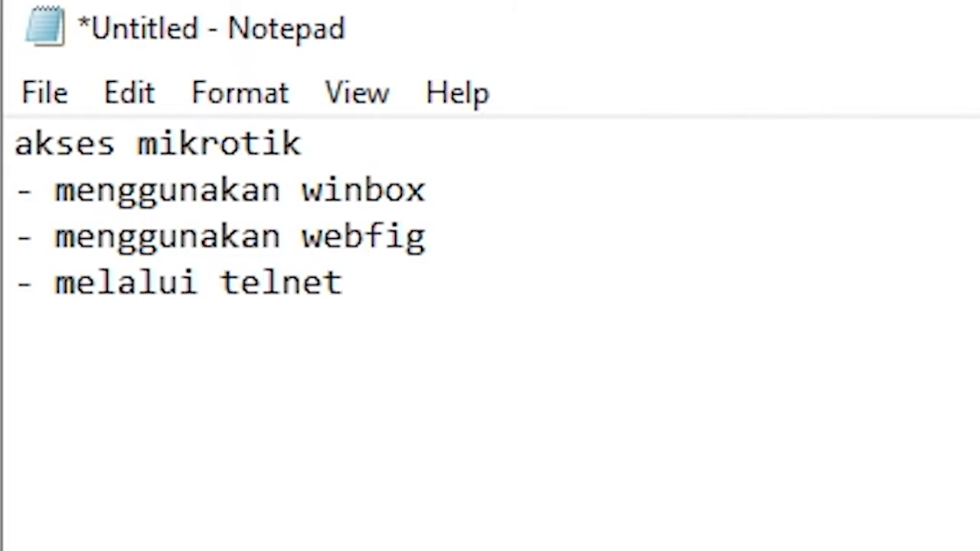
{"action": "key", "text": "BackSpace"}
{"action": "key", "text": "BackSpace"}
{"action": "key", "text": "BackSpace"}
{"action": "key", "text": "BackSpace"}
{"action": "key", "text": "BackSpace"}
{"action": "key", "text": "BackSpace"}
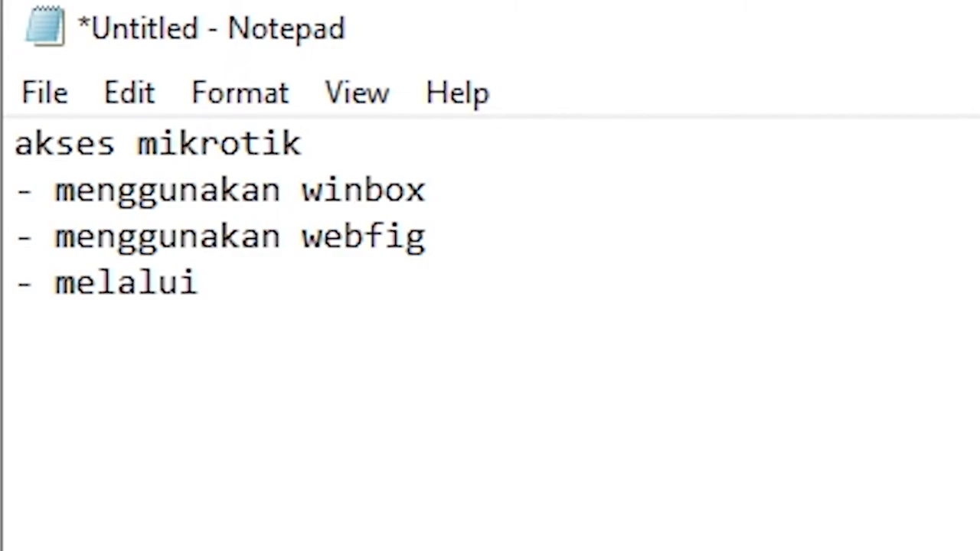
{"action": "type", "text": "mode cli"}
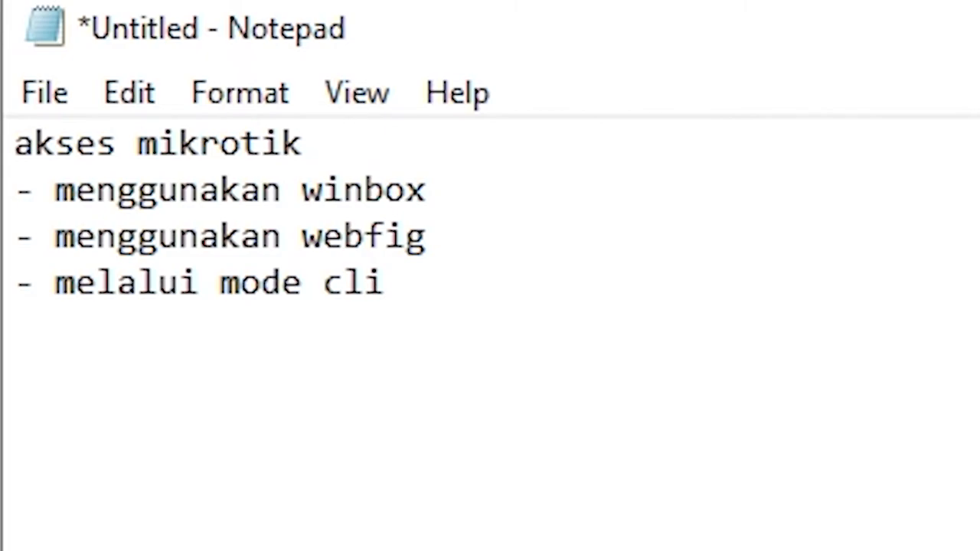
{"action": "type", "text": " : telnet,ssh"}
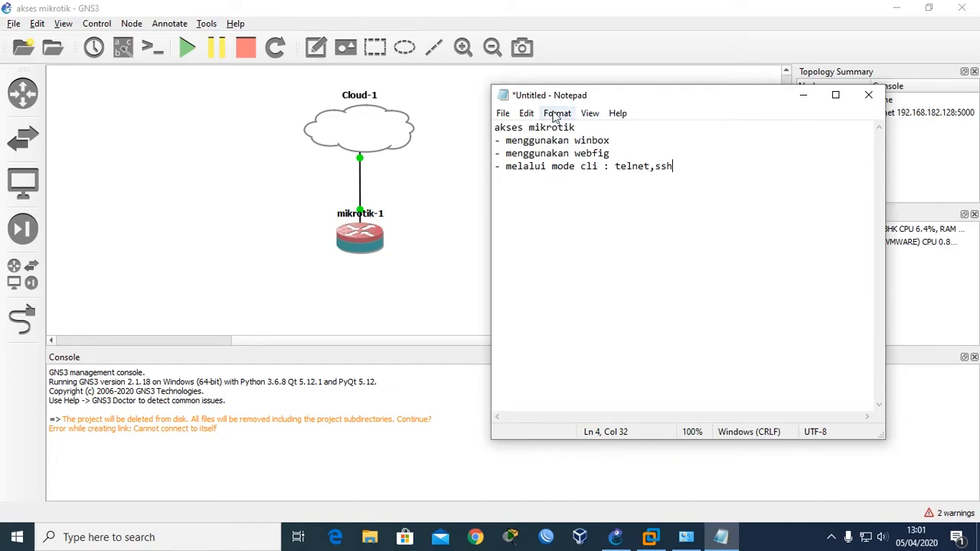
Move the Notepad notes aside and minimize them to reveal the topology.
{"action": "left_click_drag", "start_coordinate": [555, 97], "coordinate": [455, 116]}
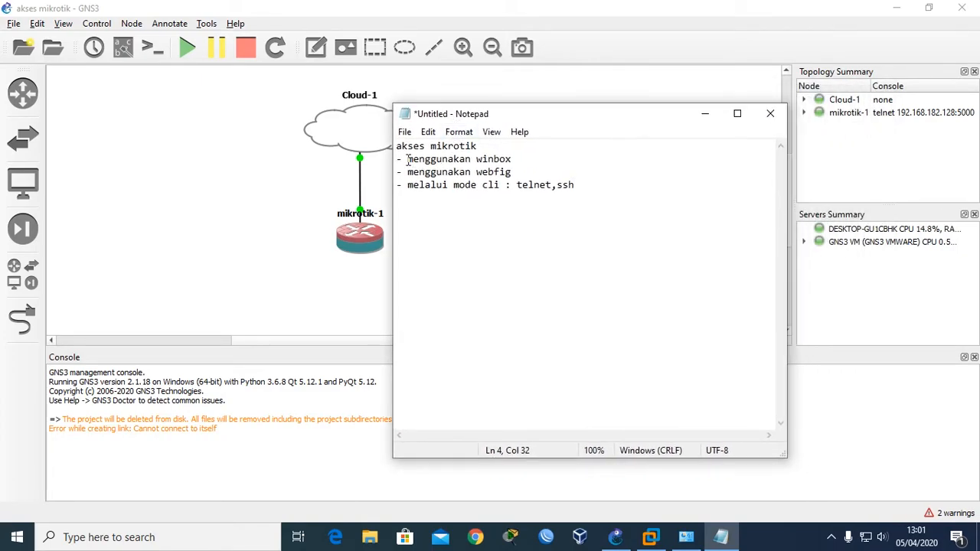
{"action": "left_click_drag", "start_coordinate": [408, 159], "coordinate": [522, 159]}
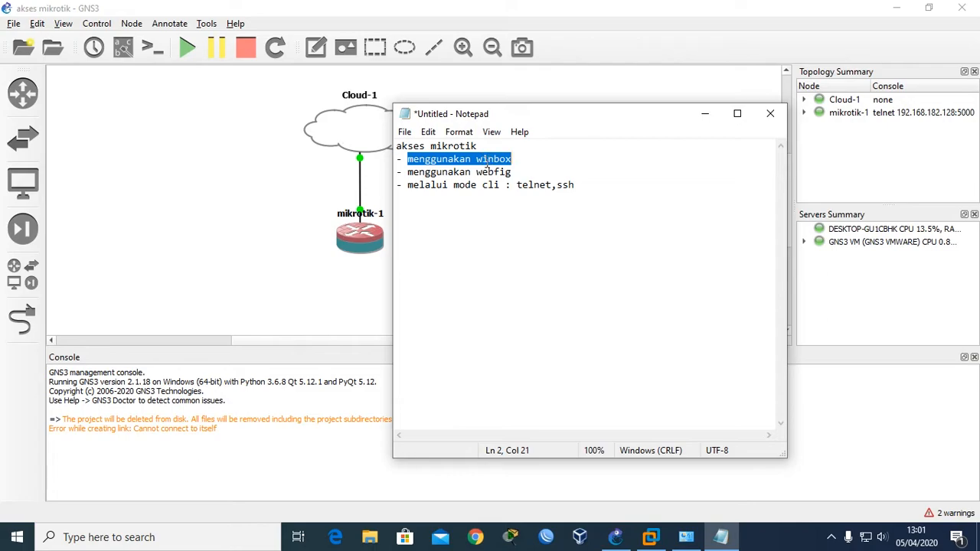
{"action": "left_click_drag", "start_coordinate": [472, 120], "coordinate": [508, 130]}
{"action": "left_click", "coordinate": [739, 122]}
Nudge Cloud-1 upward and launch WinBox to list the discovered MikroTik neighbours.
{"action": "left_click_drag", "start_coordinate": [395, 145], "coordinate": [393, 140]}
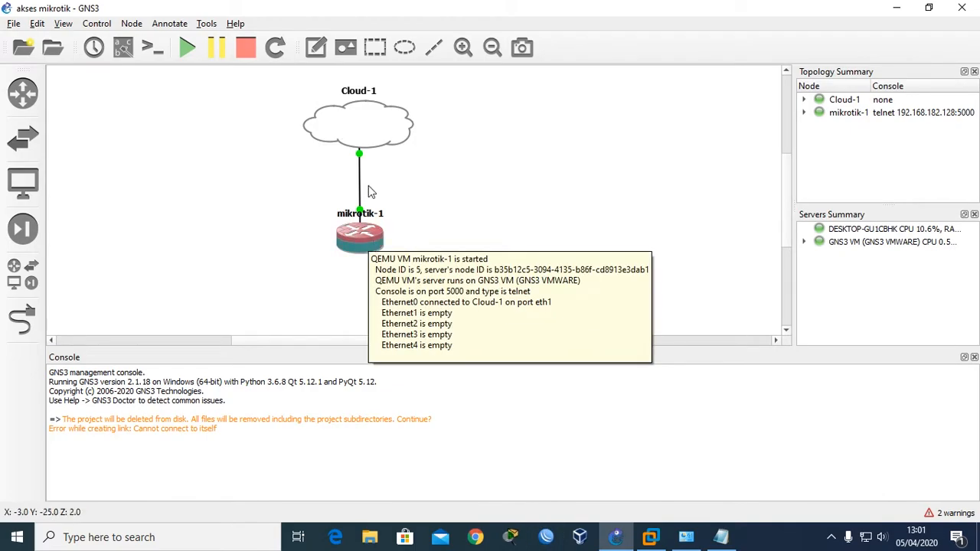
{"action": "mouse_move", "coordinate": [377, 141]}
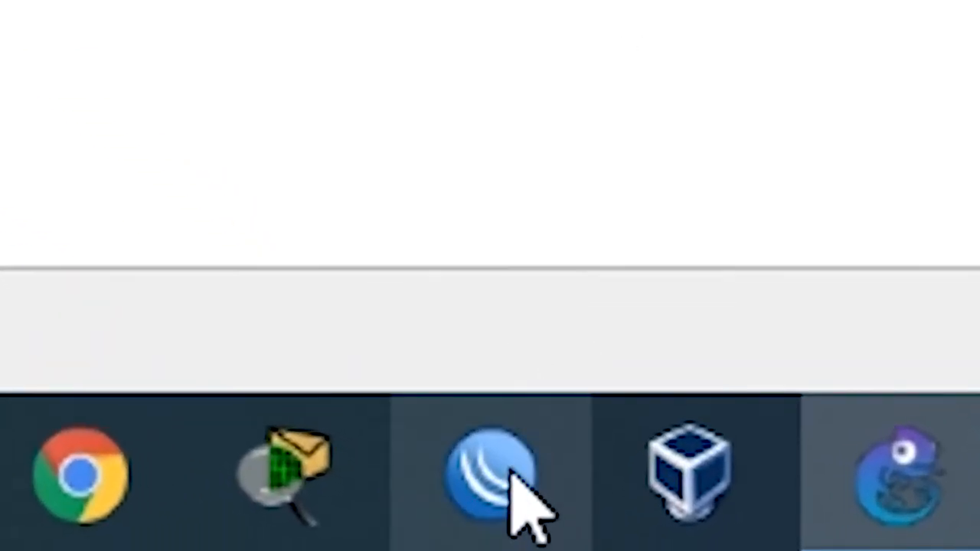
{"action": "left_click", "coordinate": [550, 540]}
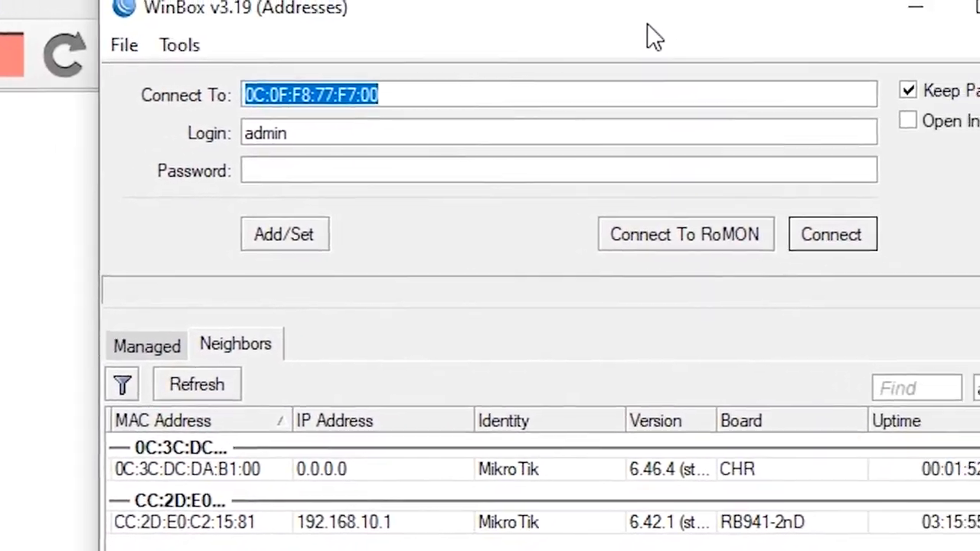
Connect WinBox to the CHR router (RouterOS 6.46.4) as admin.
{"action": "left_click", "coordinate": [208, 467]}
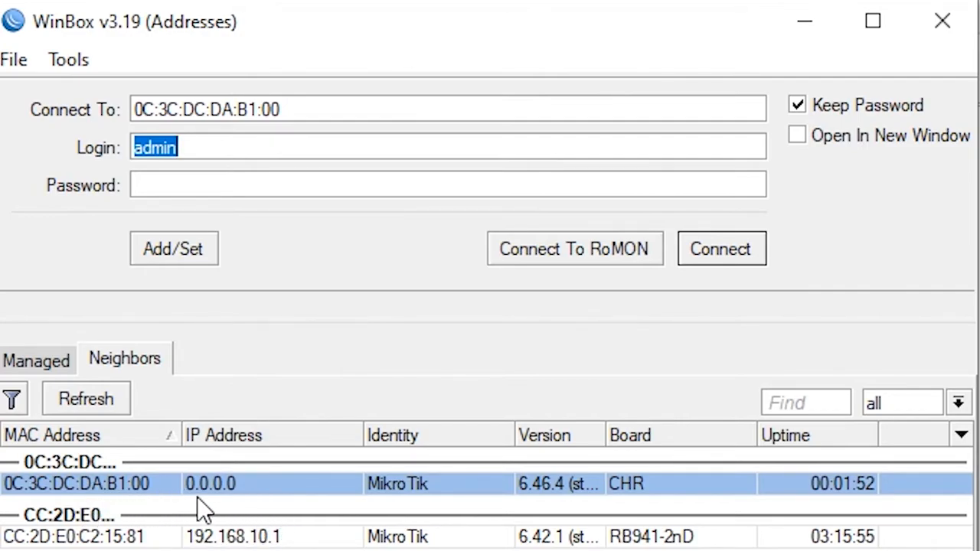
{"action": "left_click", "coordinate": [724, 258]}
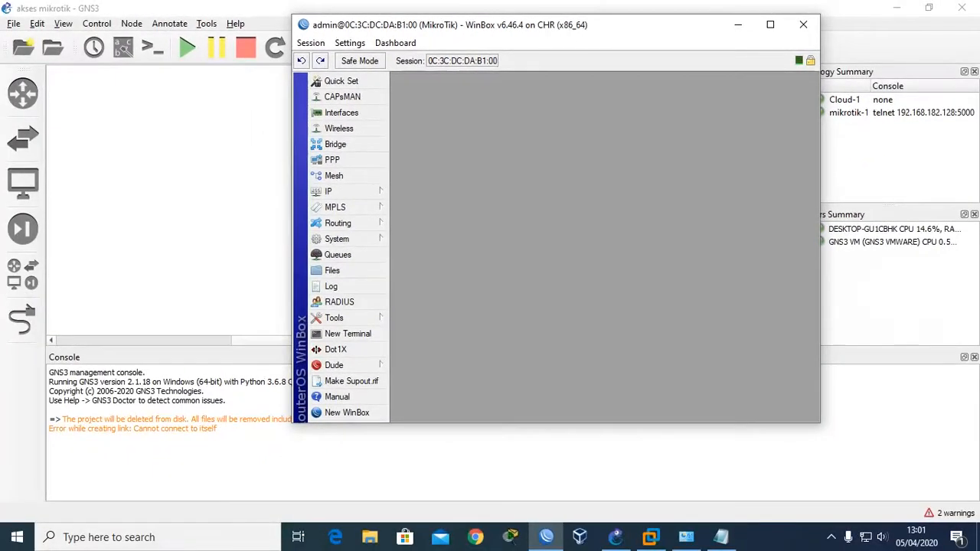
{"action": "left_click_drag", "start_coordinate": [571, 26], "coordinate": [461, 52]}
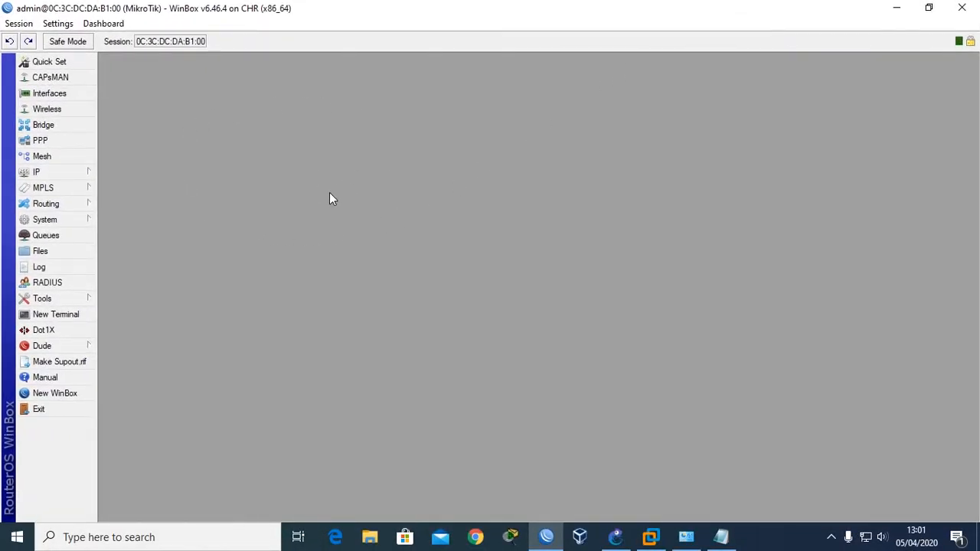
{"action": "left_click", "coordinate": [74, 177]}
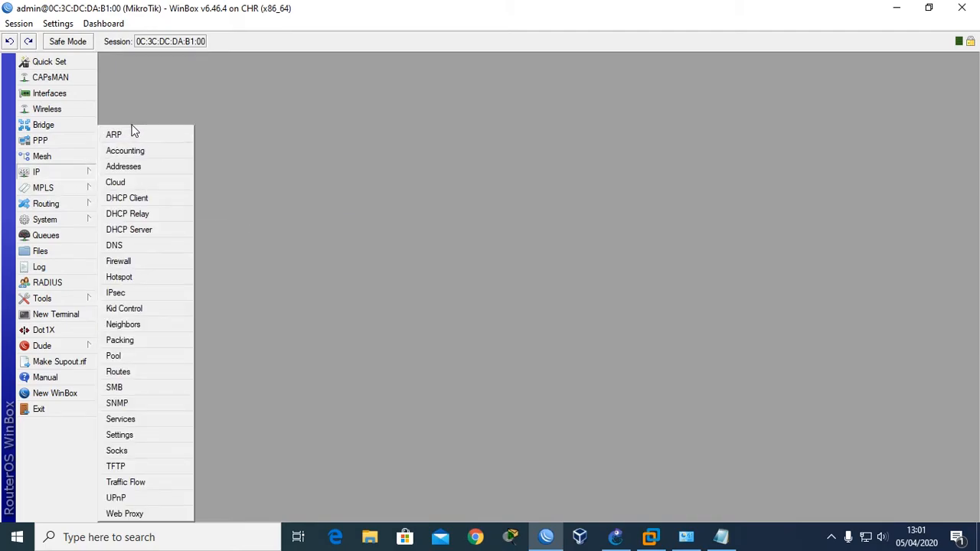
{"action": "left_click", "coordinate": [61, 191]}
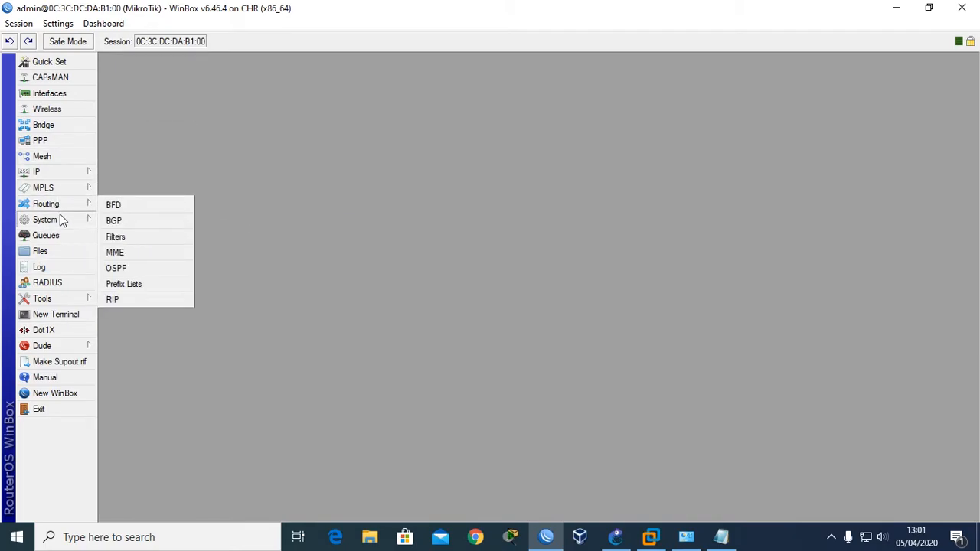
{"action": "mouse_move", "coordinate": [64, 220]}
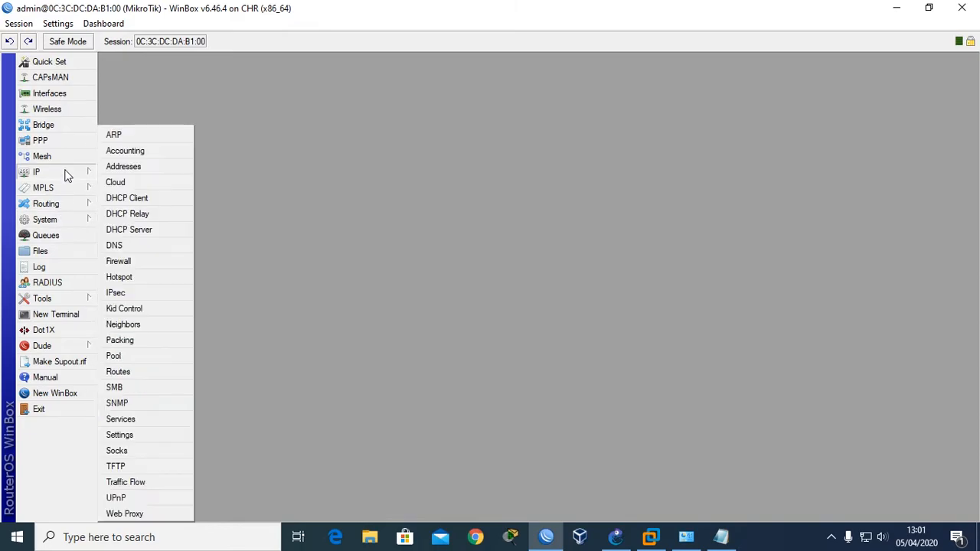
{"action": "mouse_move", "coordinate": [67, 298]}
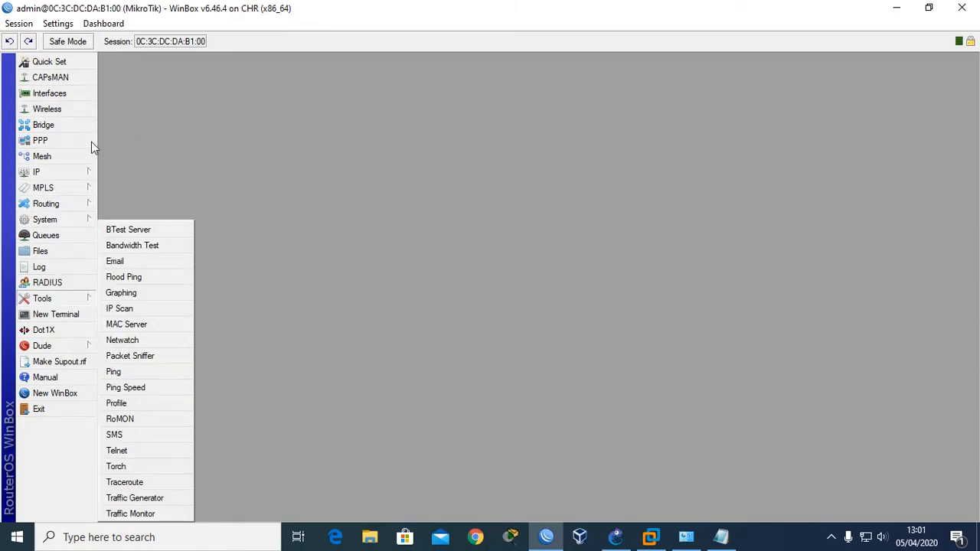
{"action": "left_click", "coordinate": [225, 188]}
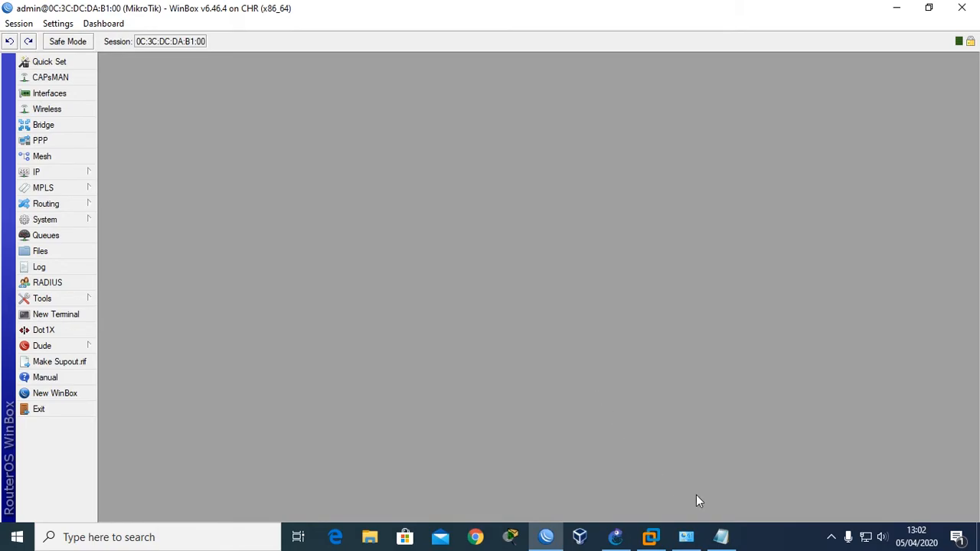
Restore the Notepad notes, review the webfig line, then bring WinBox back in front.
{"action": "left_click", "coordinate": [720, 537]}
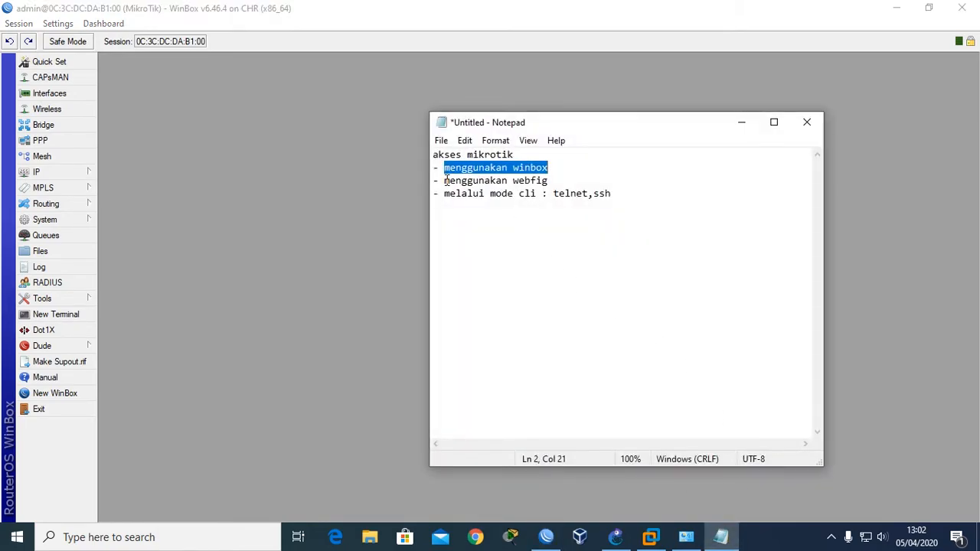
{"action": "left_click_drag", "start_coordinate": [446, 181], "coordinate": [541, 181]}
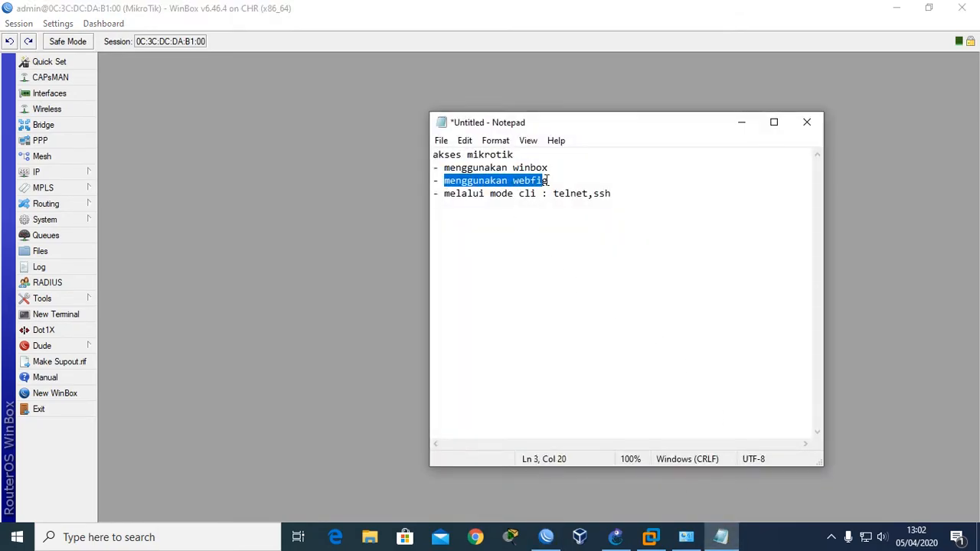
{"action": "left_click", "coordinate": [548, 180]}
{"action": "left_click_drag", "start_coordinate": [503, 128], "coordinate": [370, 155]}
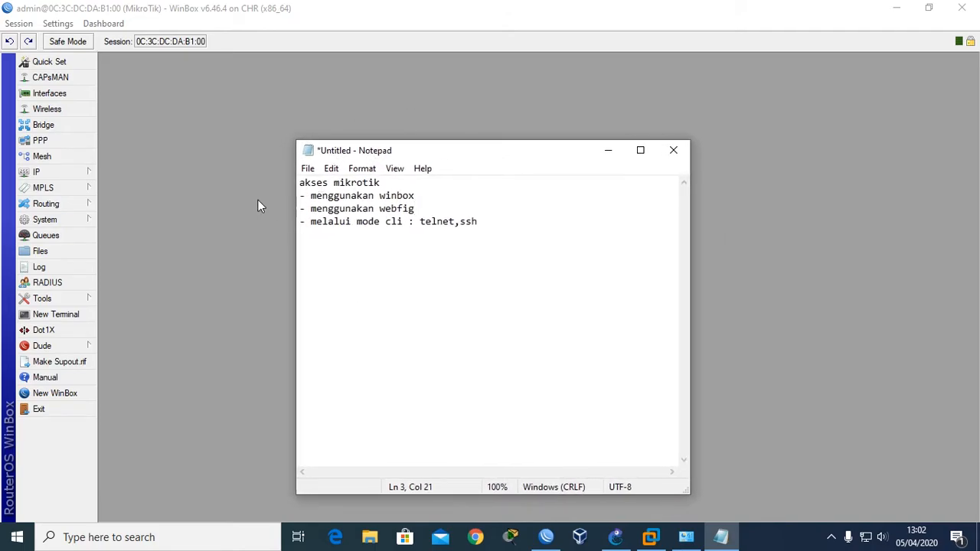
{"action": "left_click", "coordinate": [236, 204]}
Open the router's IP Address List in WinBox.
{"action": "left_click", "coordinate": [59, 177]}
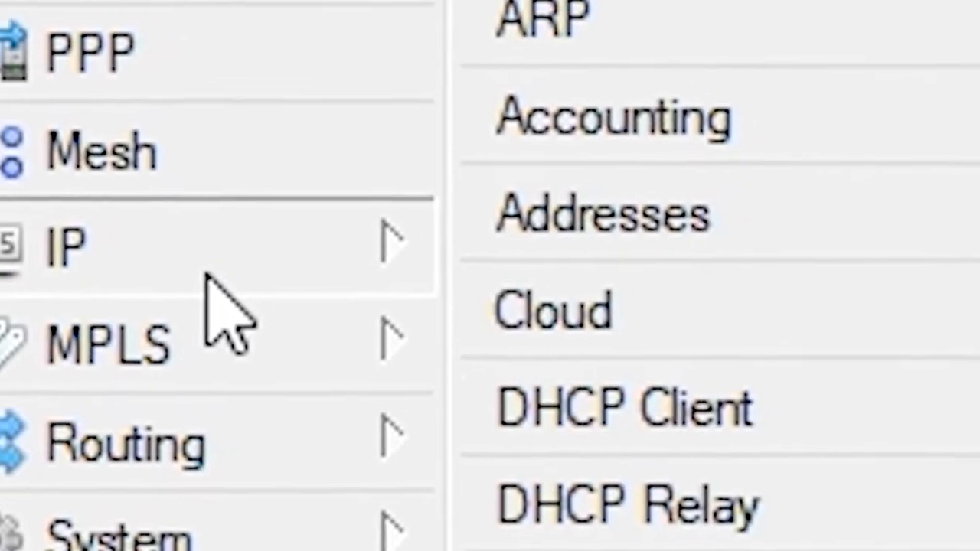
{"action": "left_click", "coordinate": [666, 214]}
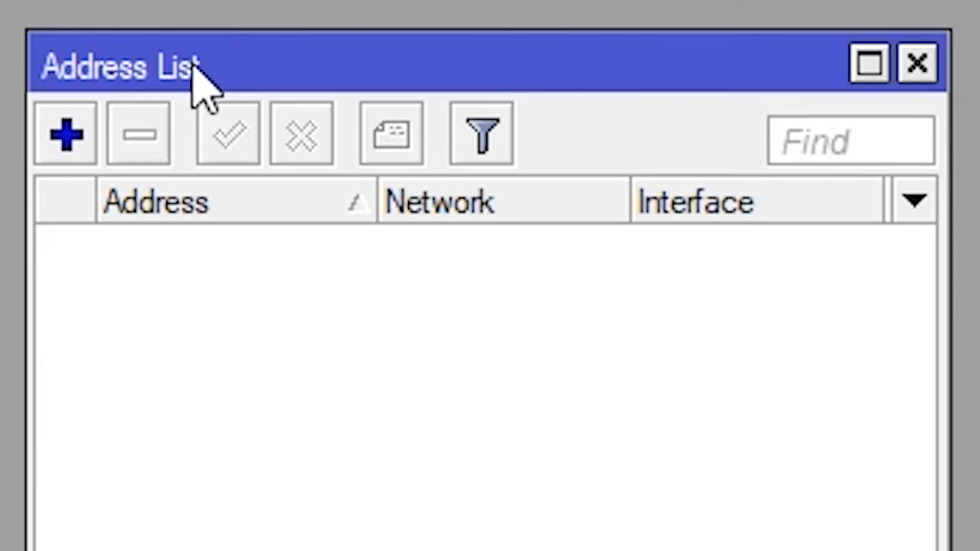
{"action": "mouse_move", "coordinate": [195, 69]}
{"action": "left_mouse_down"}
{"action": "mouse_move", "coordinate": [160, 53]}
{"action": "mouse_move", "coordinate": [191, 61]}
{"action": "left_mouse_up"}
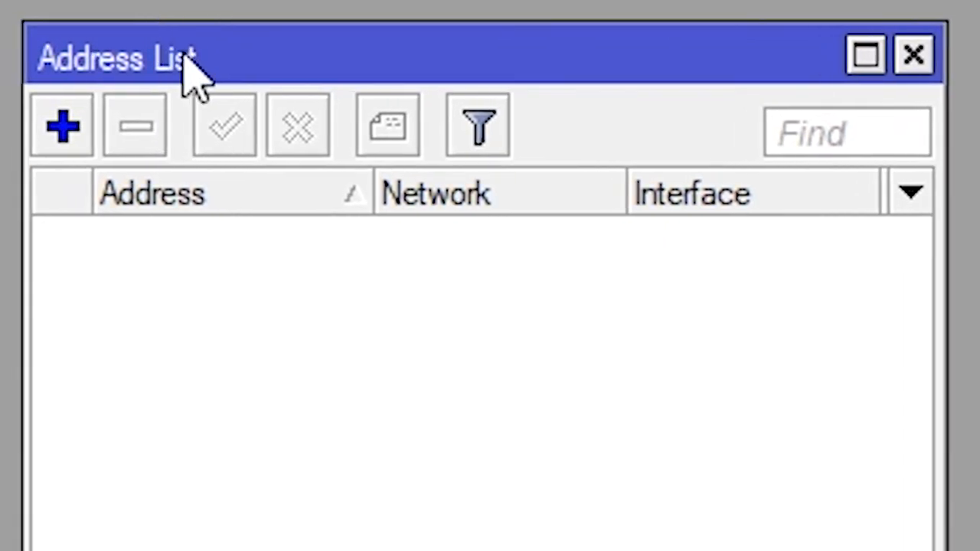
Add the address 192.168.10.1/24 on ether1.
{"action": "left_click", "coordinate": [63, 138]}
{"action": "left_click_drag", "start_coordinate": [335, 52], "coordinate": [328, 10]}
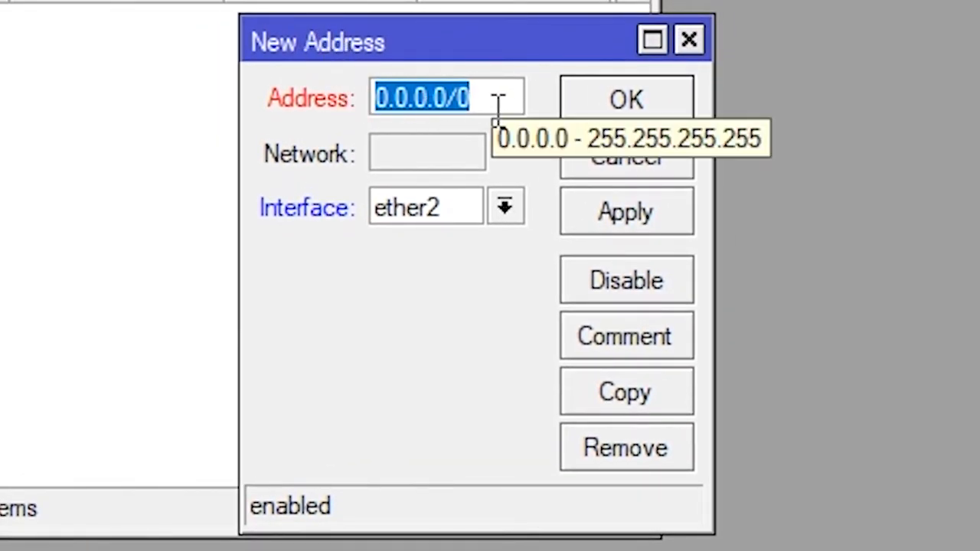
{"action": "type", "text": "192.1"}
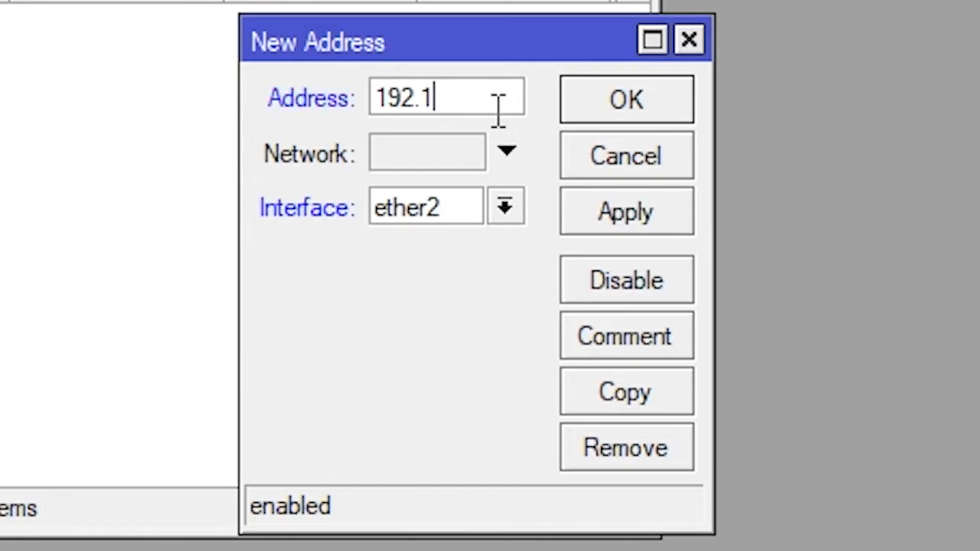
{"action": "type", "text": "68.10.1/24"}
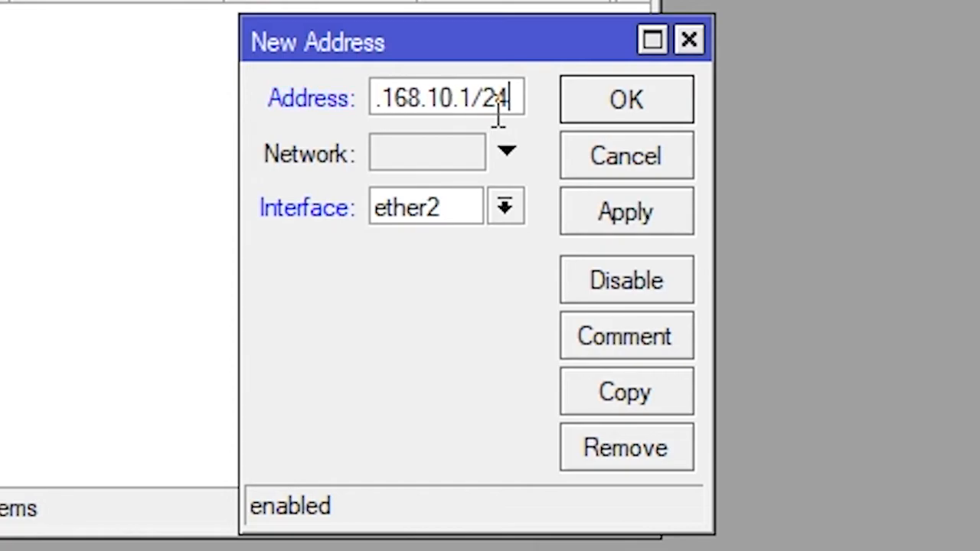
{"action": "left_click", "coordinate": [504, 208]}
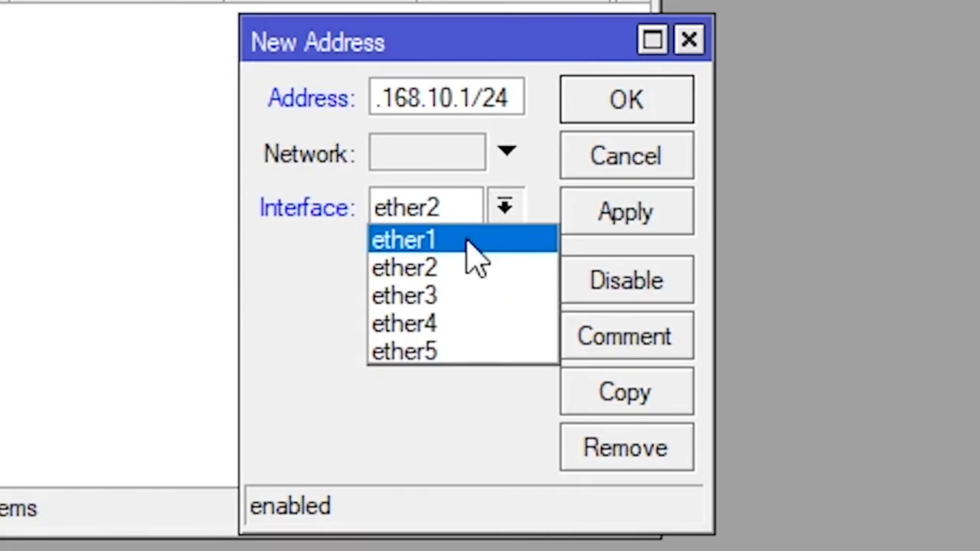
{"action": "left_click", "coordinate": [467, 241]}
{"action": "left_click", "coordinate": [605, 225]}
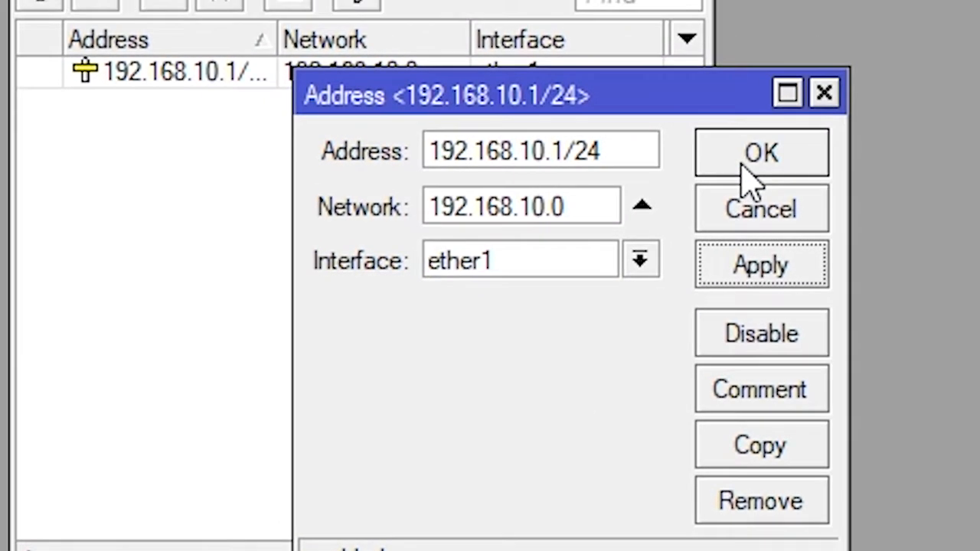
{"action": "left_click", "coordinate": [713, 107]}
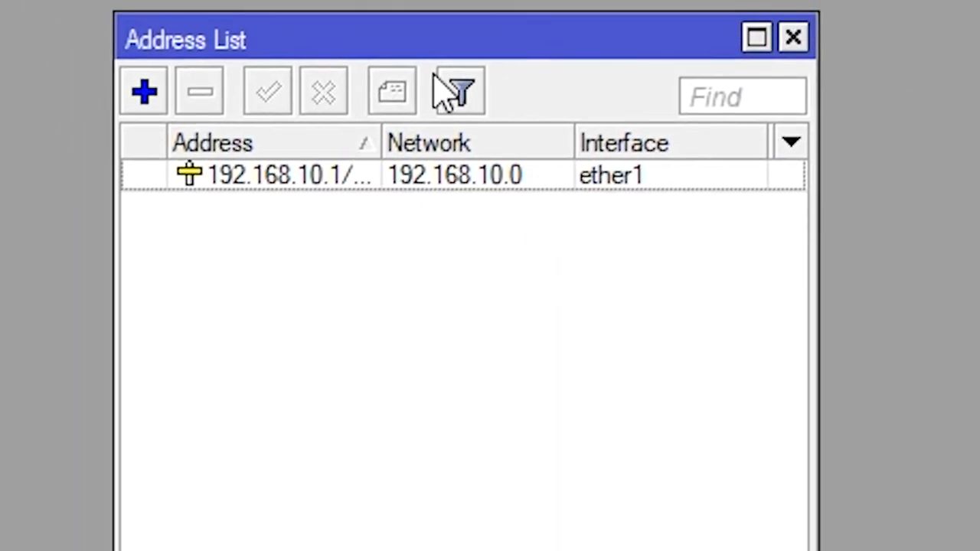
Delete the 192.168.10.1/24 entry and move the Address List window left.
{"action": "mouse_move", "coordinate": [257, 54]}
{"action": "left_mouse_down"}
{"action": "mouse_move", "coordinate": [200, 61]}
{"action": "mouse_move", "coordinate": [267, 60]}
{"action": "left_mouse_up"}
{"action": "left_click", "coordinate": [303, 189]}
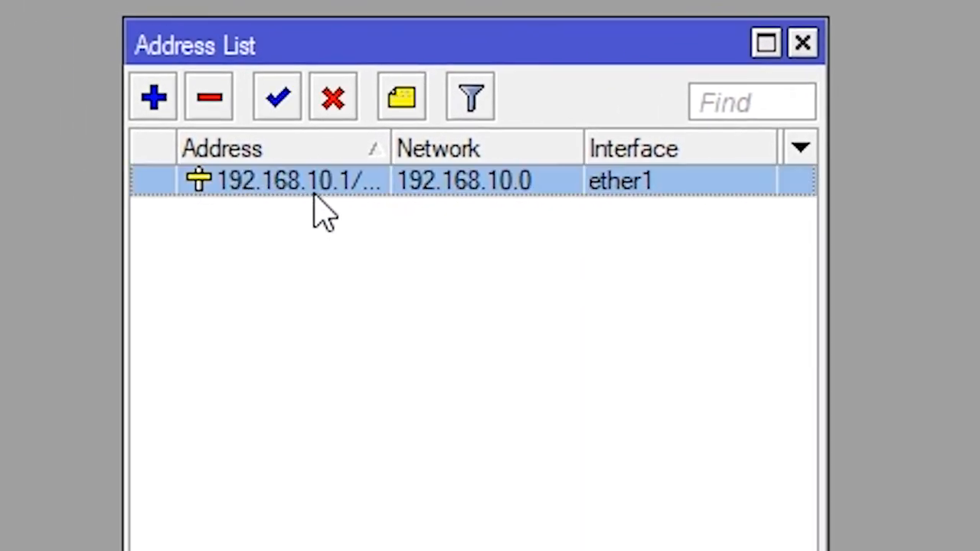
{"action": "left_click", "coordinate": [209, 97]}
{"action": "left_click_drag", "start_coordinate": [308, 54], "coordinate": [333, 47]}
{"action": "mouse_move", "coordinate": [396, 59]}
{"action": "left_mouse_down"}
{"action": "mouse_move", "coordinate": [344, 24]}
{"action": "mouse_move", "coordinate": [387, 57]}
{"action": "left_mouse_up"}
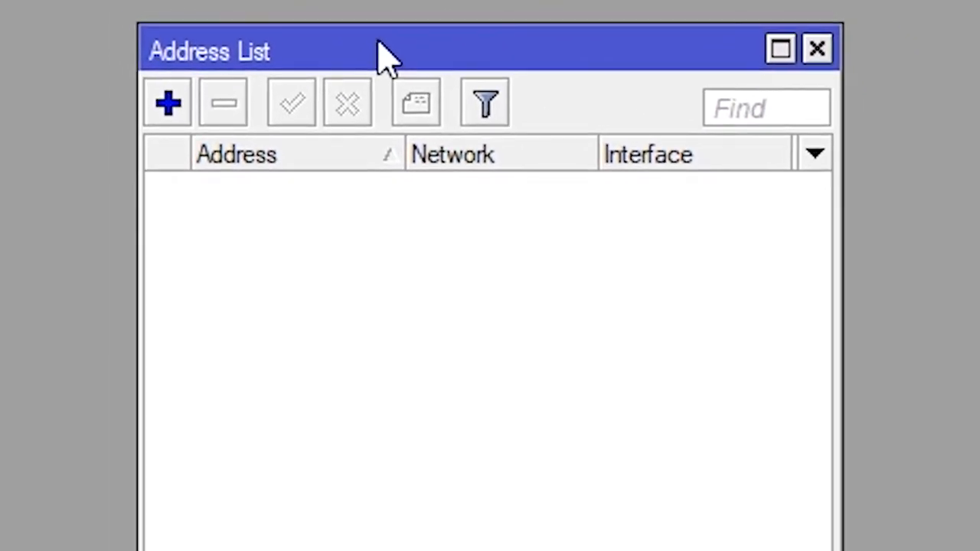
{"action": "mouse_move", "coordinate": [317, 45]}
{"action": "left_mouse_down"}
{"action": "mouse_move", "coordinate": [293, 43]}
{"action": "mouse_move", "coordinate": [339, 55]}
{"action": "mouse_move", "coordinate": [304, 68]}
{"action": "mouse_move", "coordinate": [319, 56]}
{"action": "left_mouse_up"}
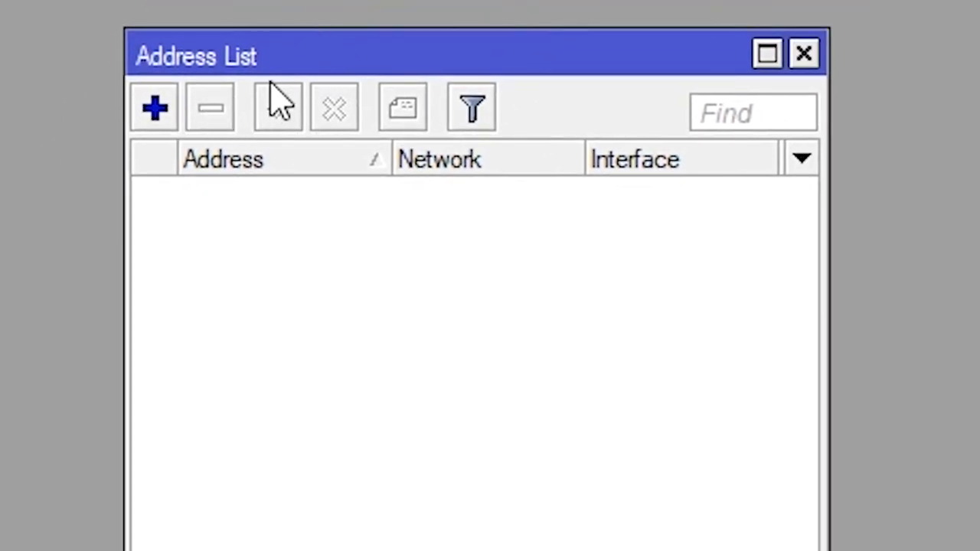
{"action": "left_click_drag", "start_coordinate": [210, 52], "coordinate": [140, 44]}
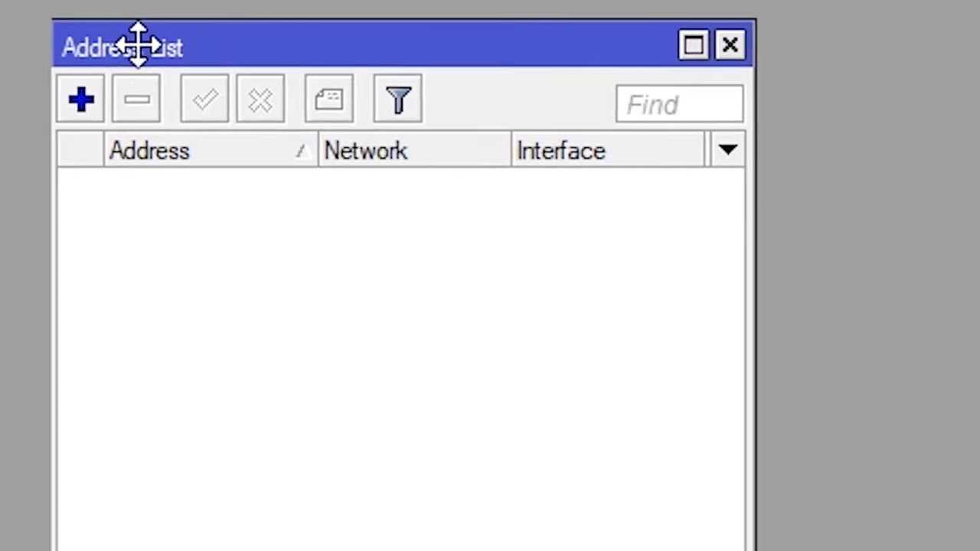
{"action": "left_click", "coordinate": [767, 54]}
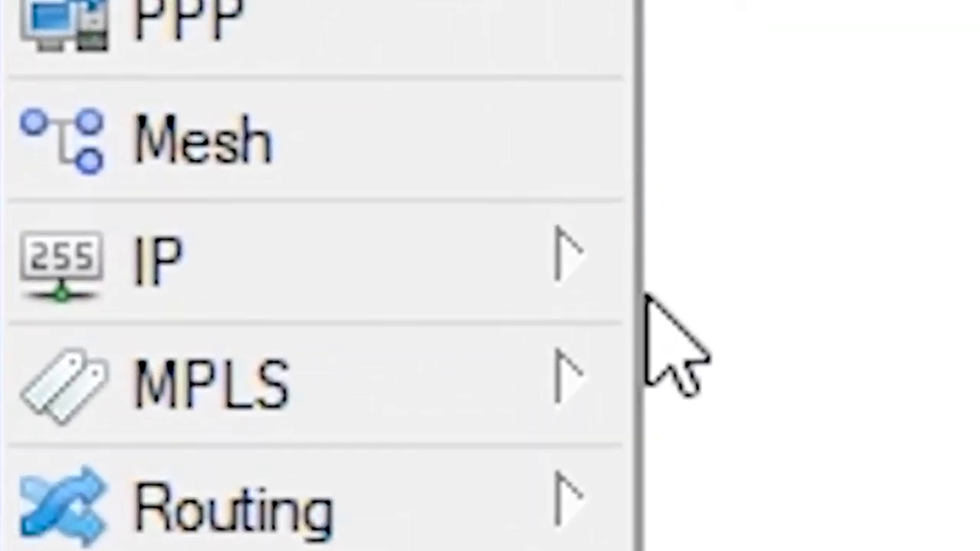
Remove the ether2 DHCP client.
{"action": "left_click", "coordinate": [73, 176]}
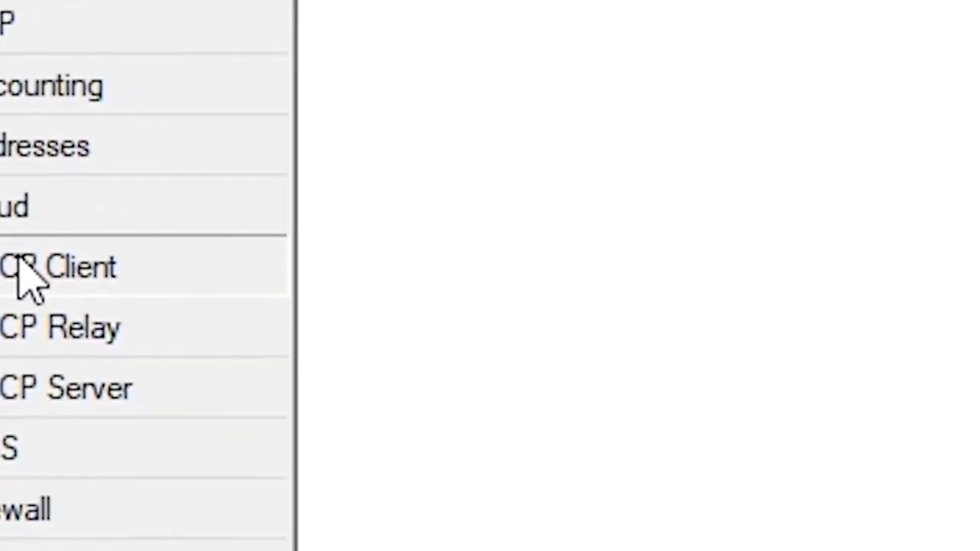
{"action": "left_click", "coordinate": [180, 310]}
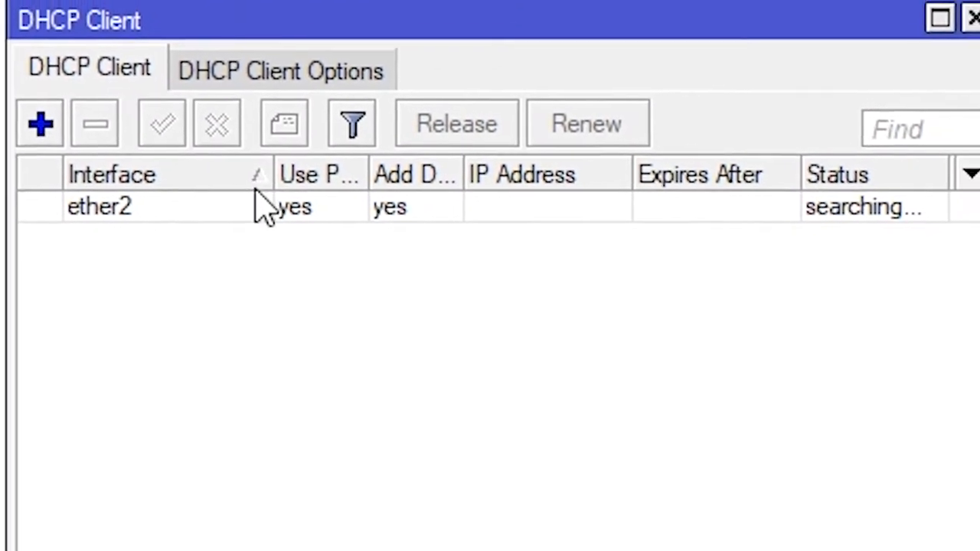
{"action": "left_click", "coordinate": [107, 216]}
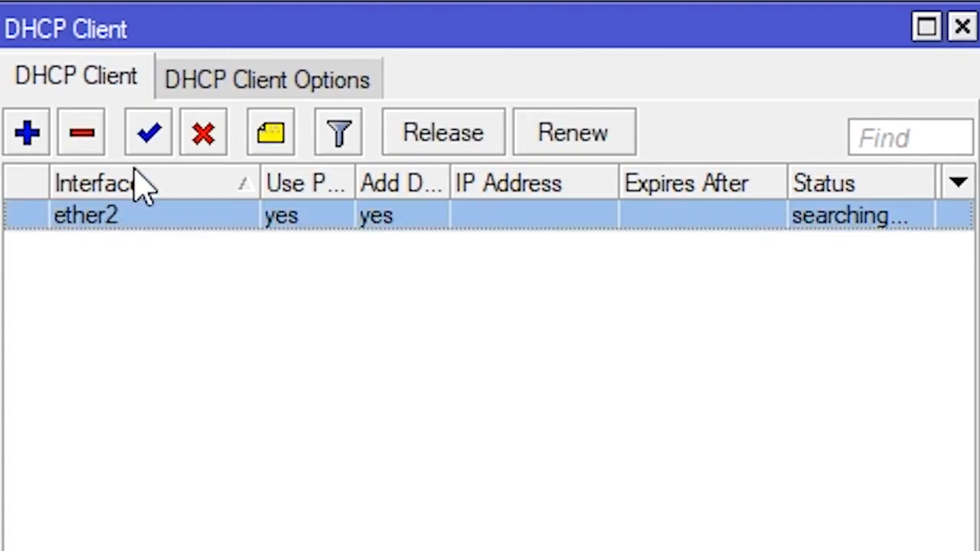
{"action": "left_click", "coordinate": [81, 132]}
Add a DHCP client on ether1 and widen the list to show 192.168.79.131/24.
{"action": "left_click", "coordinate": [25, 142]}
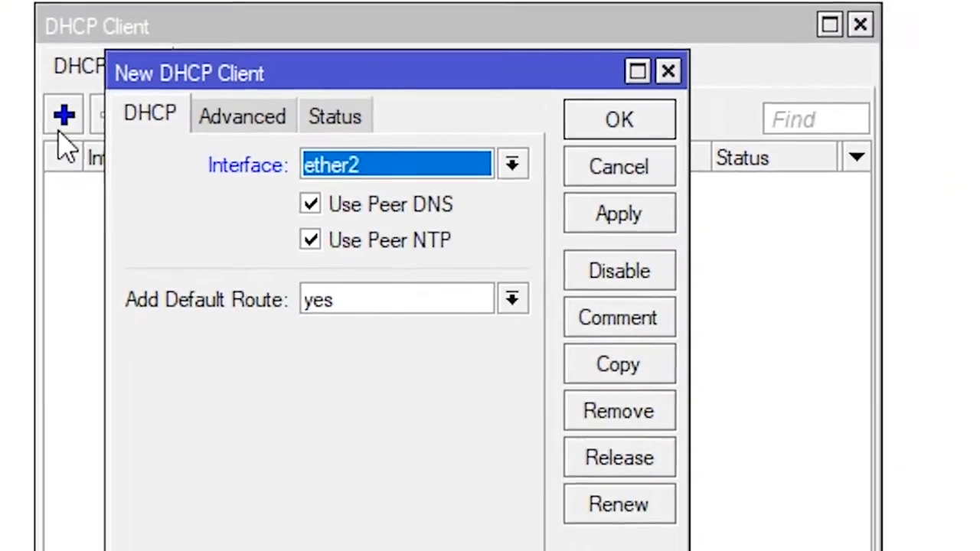
{"action": "left_click", "coordinate": [357, 202]}
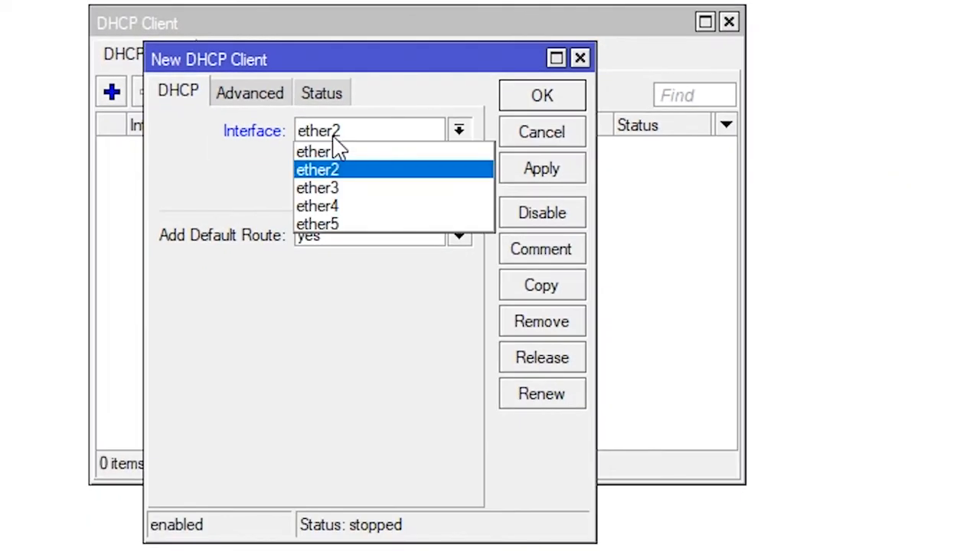
{"action": "left_click", "coordinate": [337, 151]}
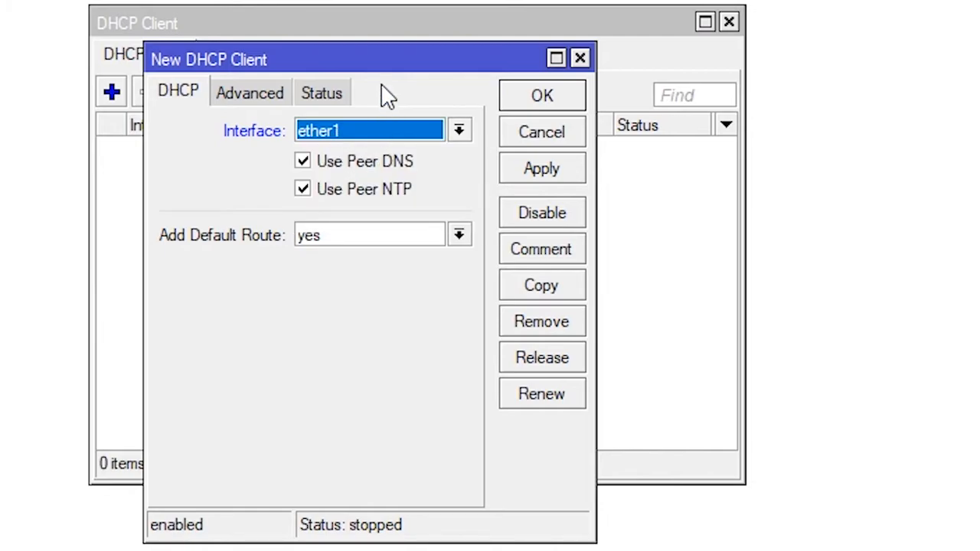
{"action": "left_click_drag", "start_coordinate": [348, 58], "coordinate": [275, 46]}
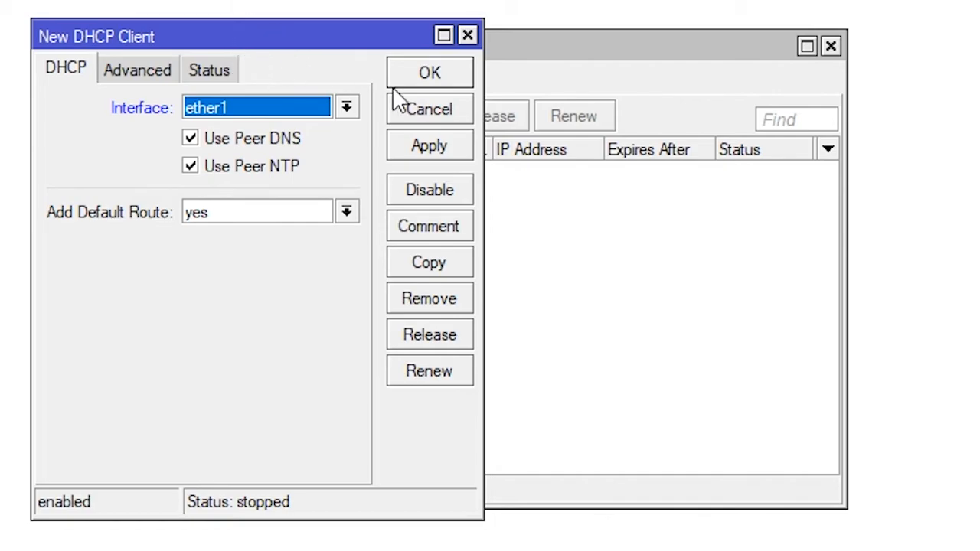
{"action": "left_click", "coordinate": [417, 153]}
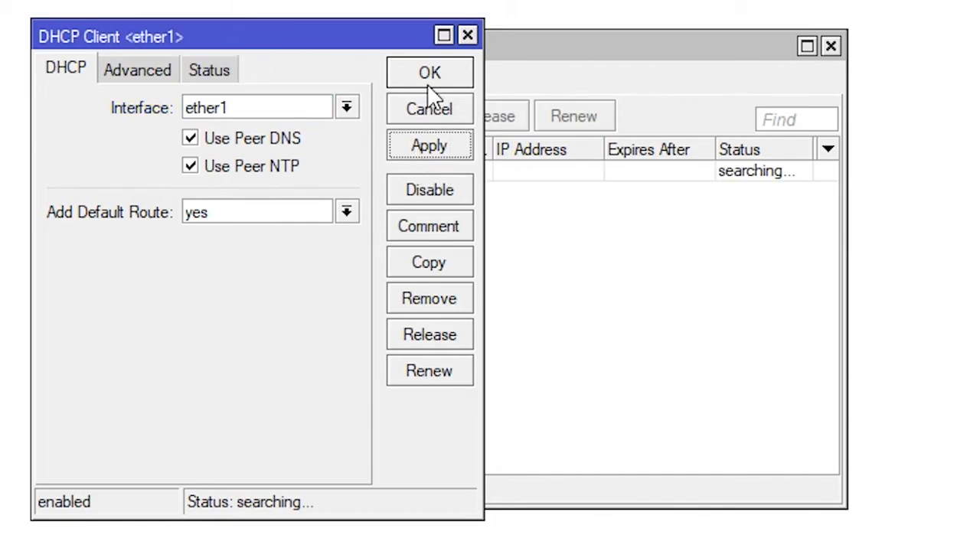
{"action": "left_click", "coordinate": [427, 80]}
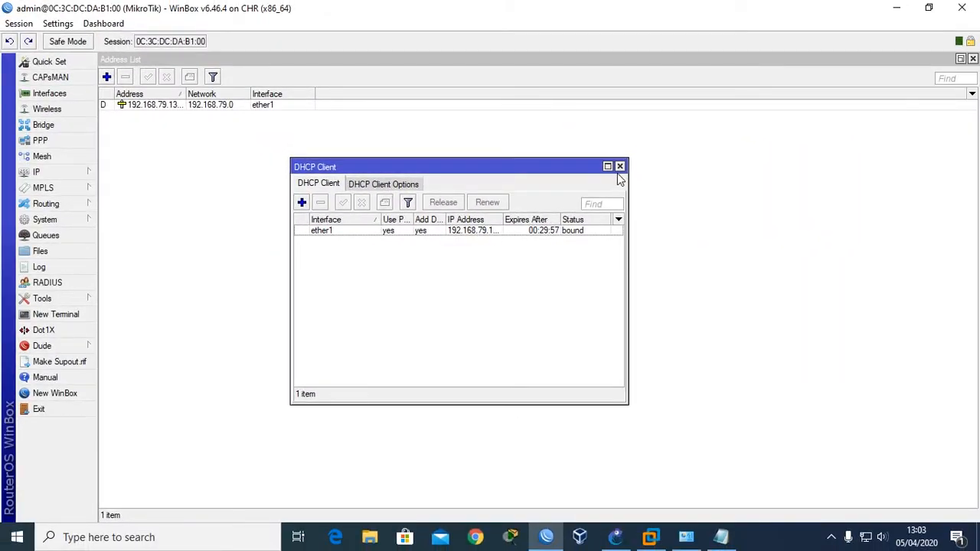
{"action": "left_click", "coordinate": [607, 167]}
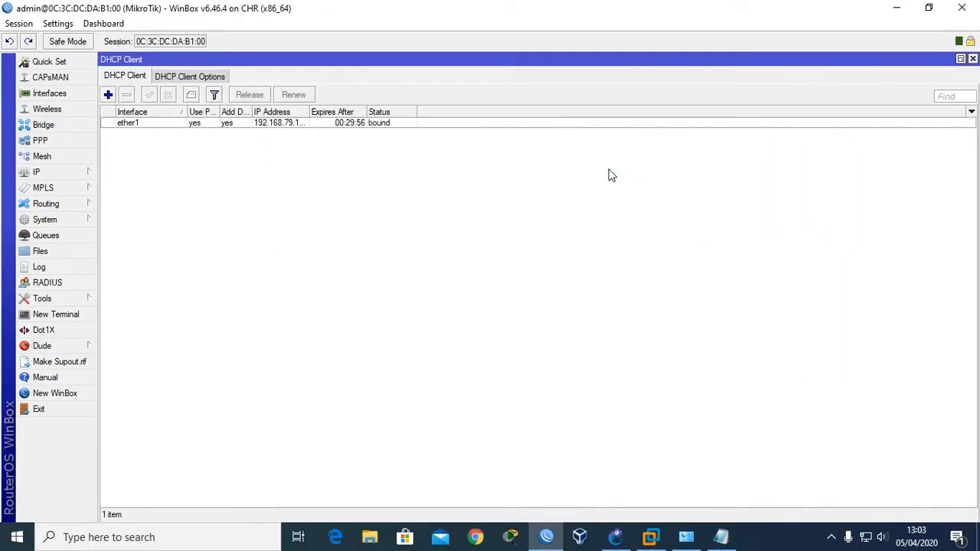
{"action": "left_click_drag", "start_coordinate": [306, 111], "coordinate": [366, 112]}
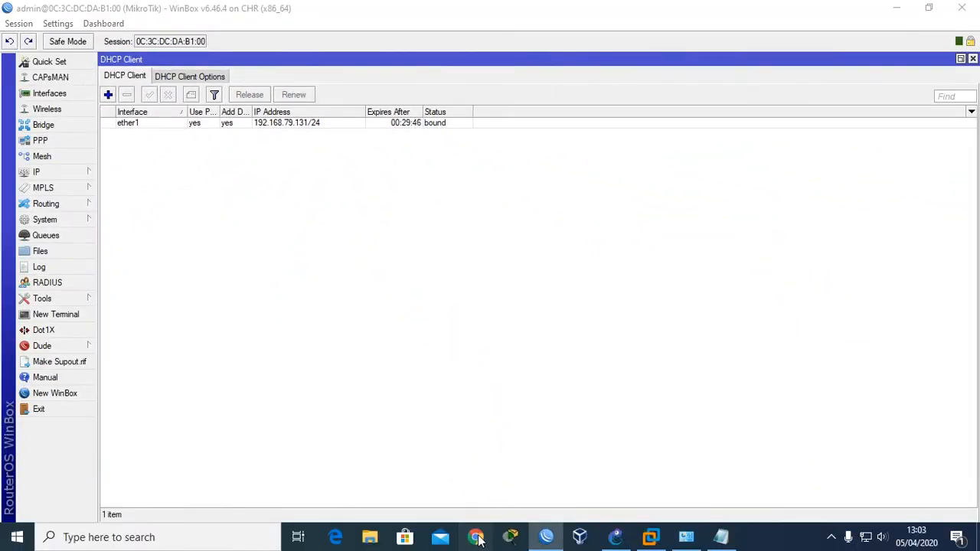
In Chrome, browse to 192.168.79.131, correcting the mistyped address, to load the router's WebFig page.
{"action": "left_click", "coordinate": [475, 536]}
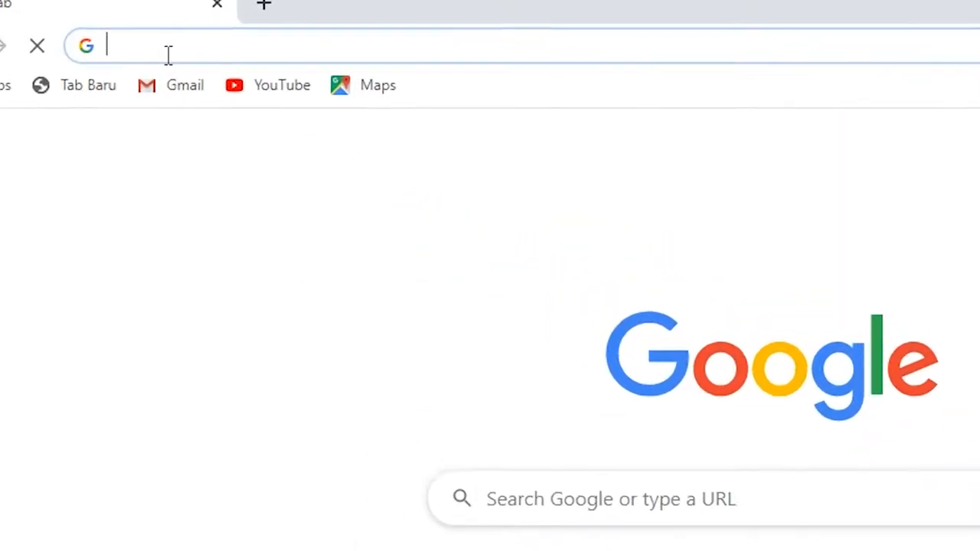
{"action": "type", "text": "192"}
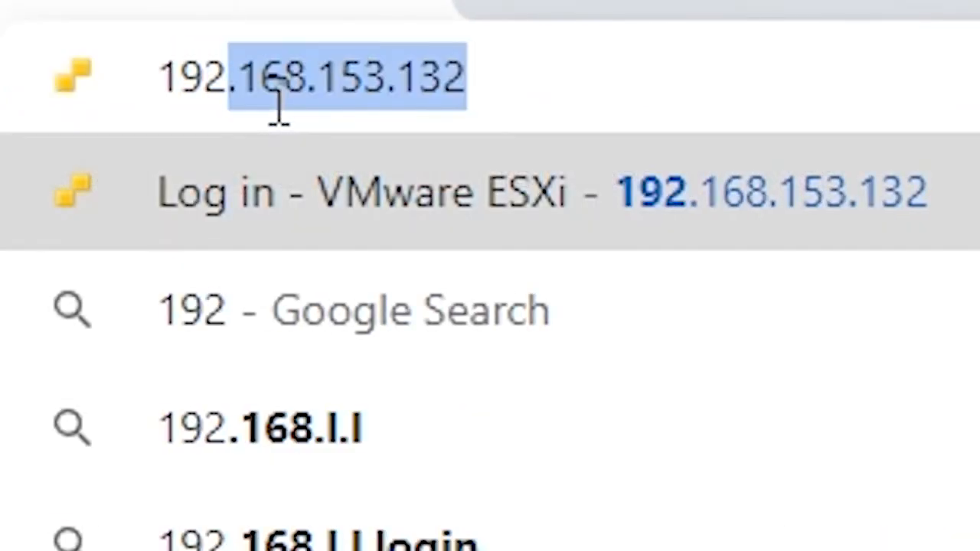
{"action": "type", "text": ".168"}
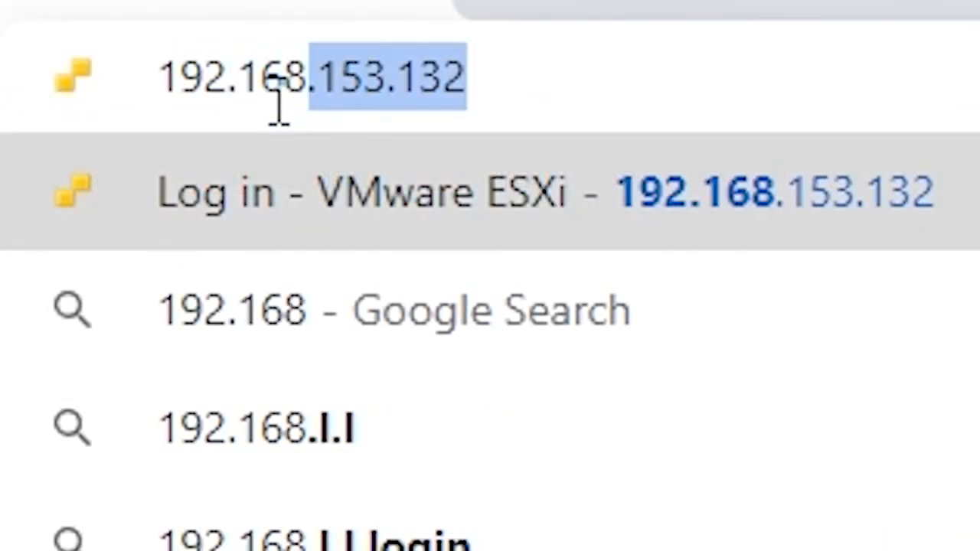
{"action": "type", "text": "."}
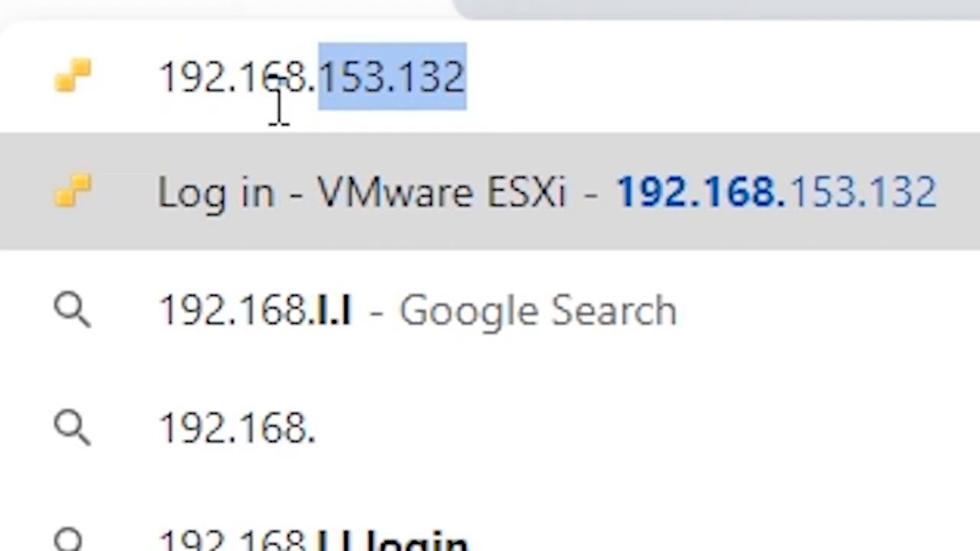
{"action": "type", "text": "160"}
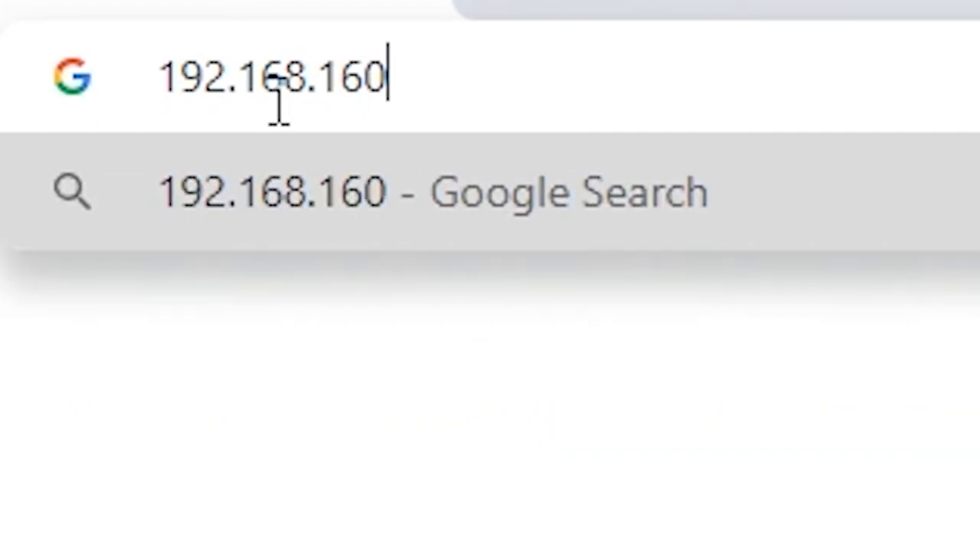
{"action": "key", "text": "Escape"}
{"action": "key", "text": "BackSpace"}
{"action": "key", "text": "BackSpace"}
{"action": "key", "text": "BackSpace"}
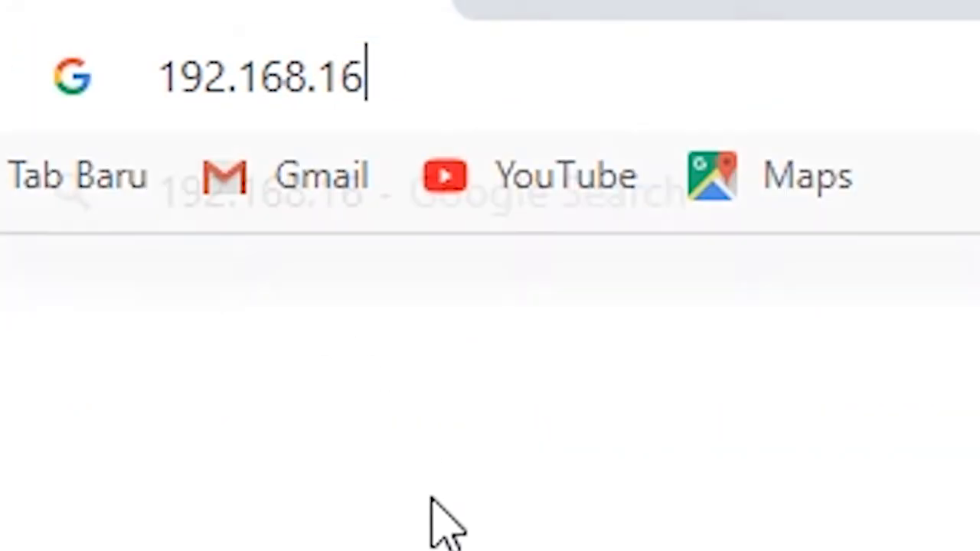
{"action": "type", "text": "79.131"}
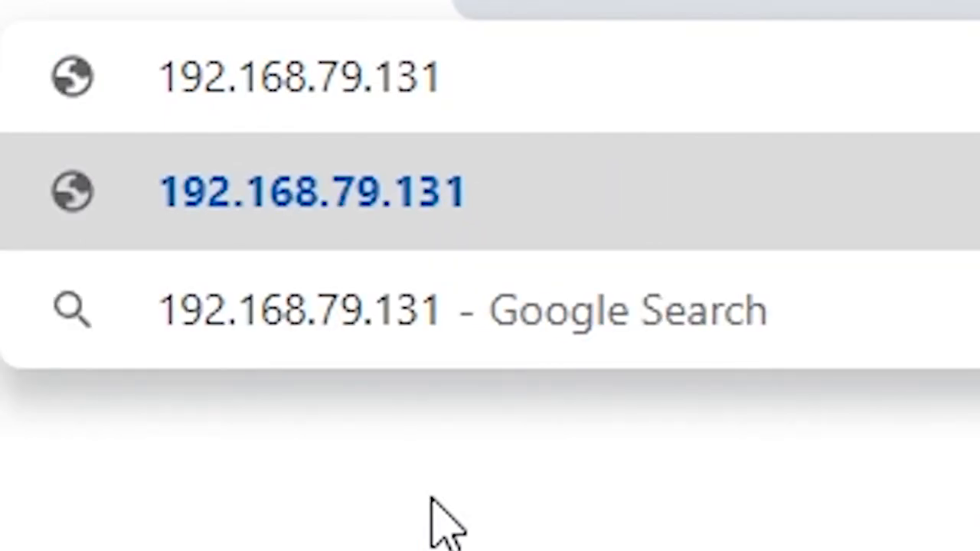
{"action": "key", "text": "Return"}
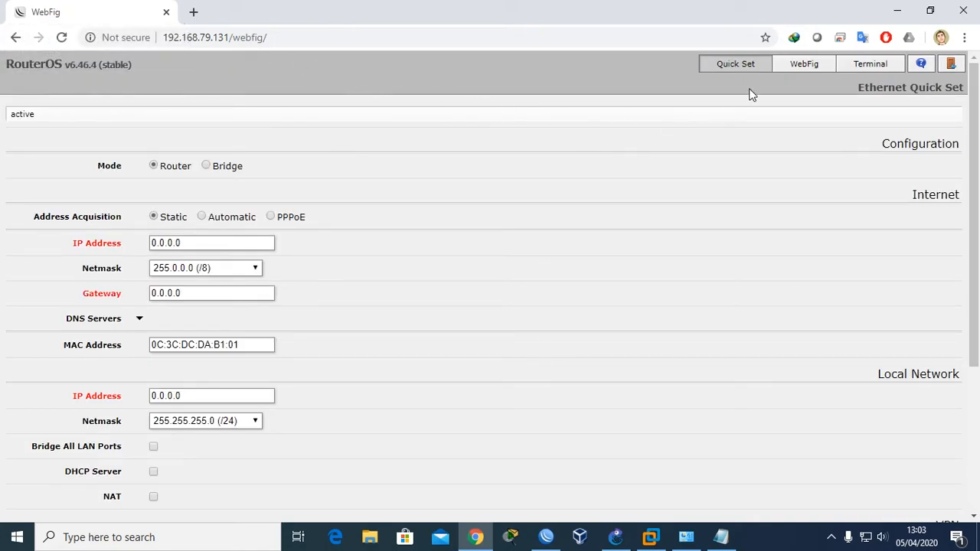
Switch WebFig from Quick Set to full configuration and browse the Interface List and Ethernet tabs.
{"action": "scroll", "coordinate": [247, 344], "scroll_direction": "down", "scroll_amount": 3}
{"action": "scroll", "coordinate": [217, 320], "scroll_direction": "up", "scroll_amount": 3}
{"action": "left_click", "coordinate": [803, 63]}
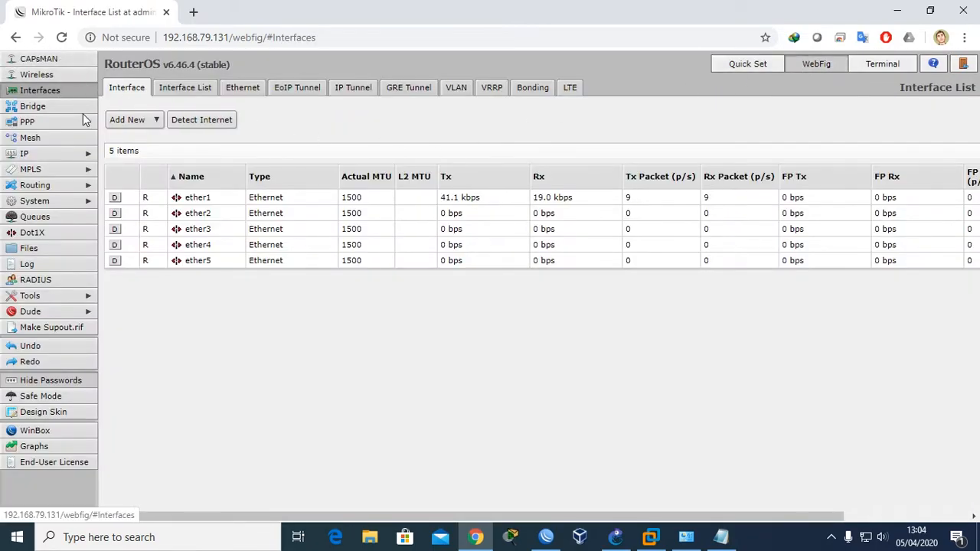
{"action": "left_click", "coordinate": [185, 89]}
{"action": "left_click", "coordinate": [242, 89]}
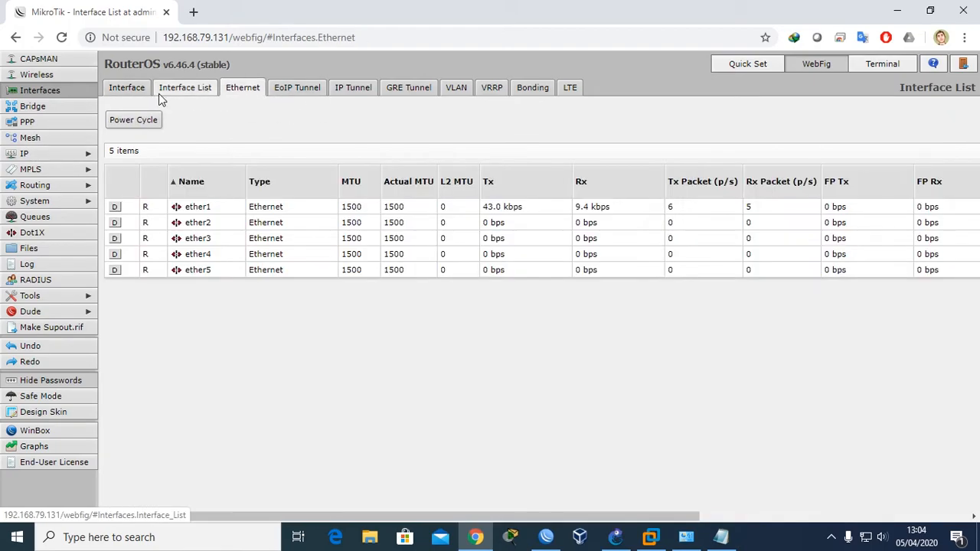
{"action": "left_click", "coordinate": [159, 94]}
{"action": "left_click", "coordinate": [121, 93]}
Expand the IP menu to review its entries, then collapse it again.
{"action": "left_click", "coordinate": [71, 153]}
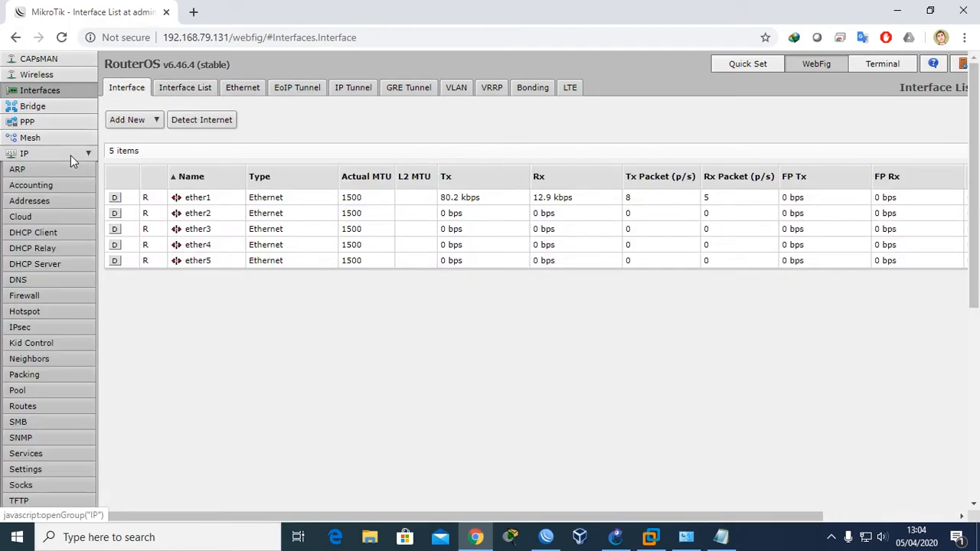
{"action": "scroll", "coordinate": [58, 253], "scroll_direction": "down", "scroll_amount": 2}
{"action": "scroll", "coordinate": [58, 283], "scroll_direction": "down", "scroll_amount": 2}
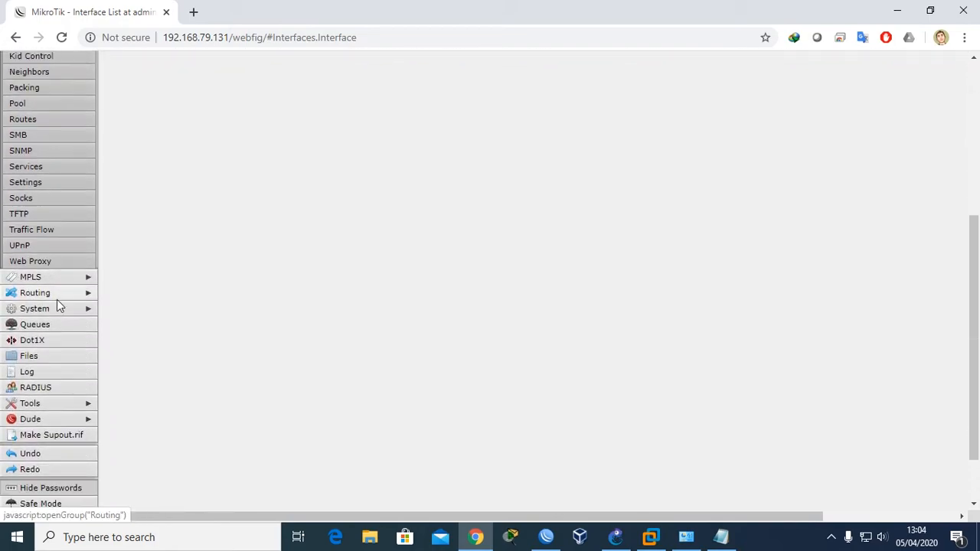
{"action": "scroll", "coordinate": [57, 299], "scroll_direction": "up", "scroll_amount": 4}
{"action": "scroll", "coordinate": [43, 262], "scroll_direction": "down", "scroll_amount": 4}
{"action": "scroll", "coordinate": [42, 262], "scroll_direction": "up", "scroll_amount": 2}
{"action": "scroll", "coordinate": [42, 262], "scroll_direction": "up", "scroll_amount": 2}
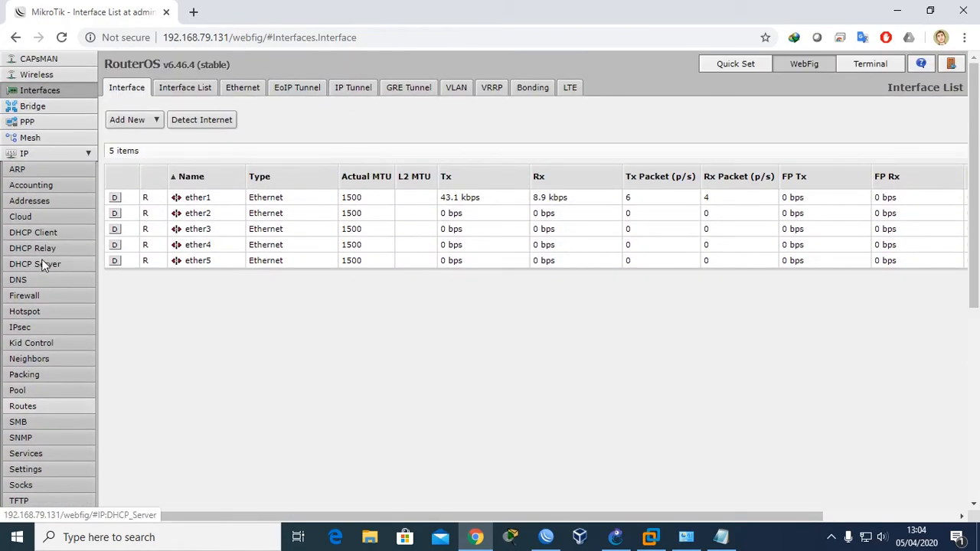
{"action": "left_click", "coordinate": [38, 155]}
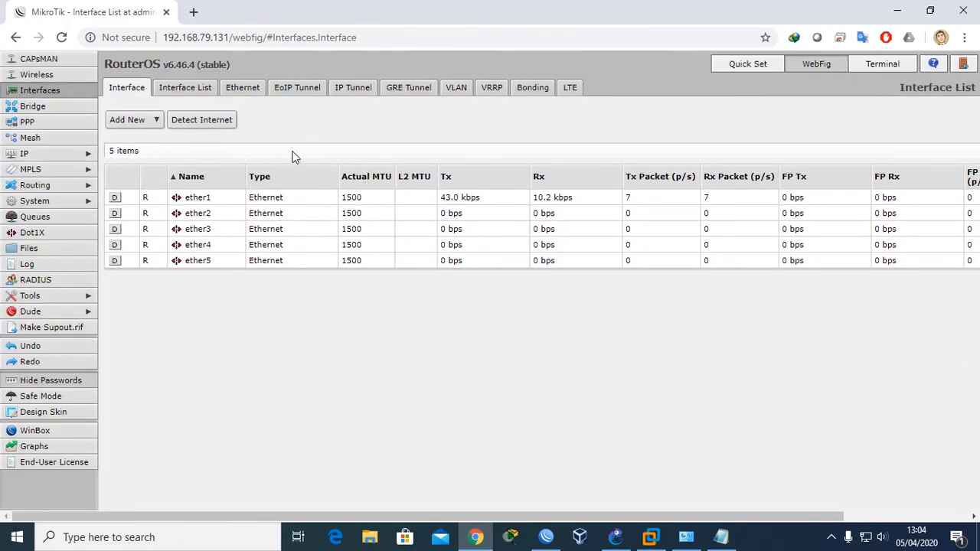
Open the WebFig Terminal and answer n to the software license prompt.
{"action": "left_click", "coordinate": [861, 66]}
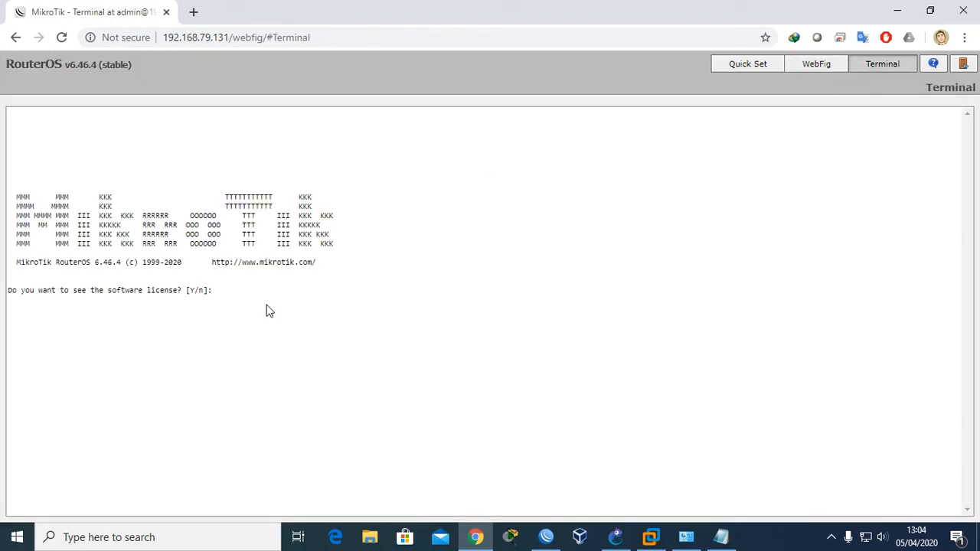
{"action": "type", "text": "nggunakan webfig"}
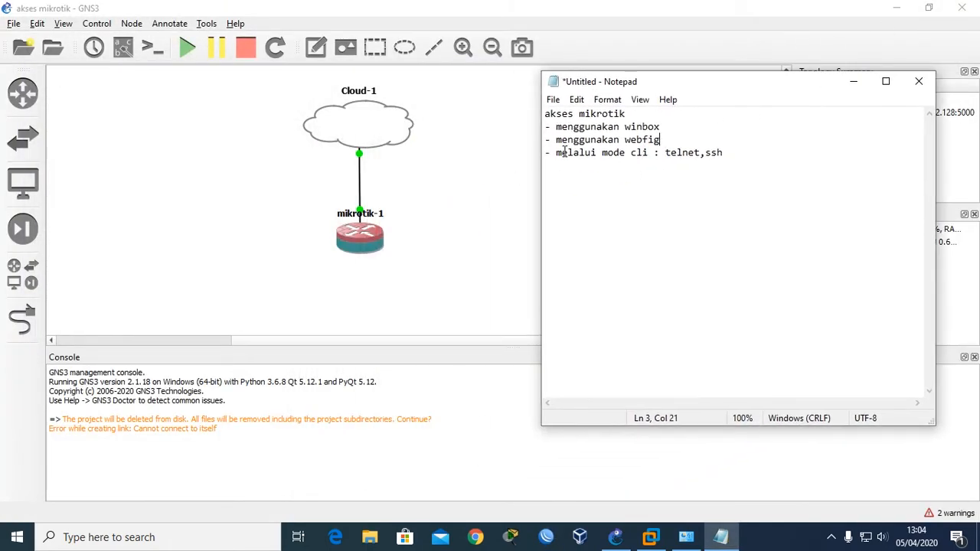
Move the notes window aside and open the mikrotik-1 router's console from its context menu.
{"action": "left_click_drag", "start_coordinate": [597, 152], "coordinate": [661, 165]}
{"action": "left_click_drag", "start_coordinate": [689, 87], "coordinate": [735, 174]}
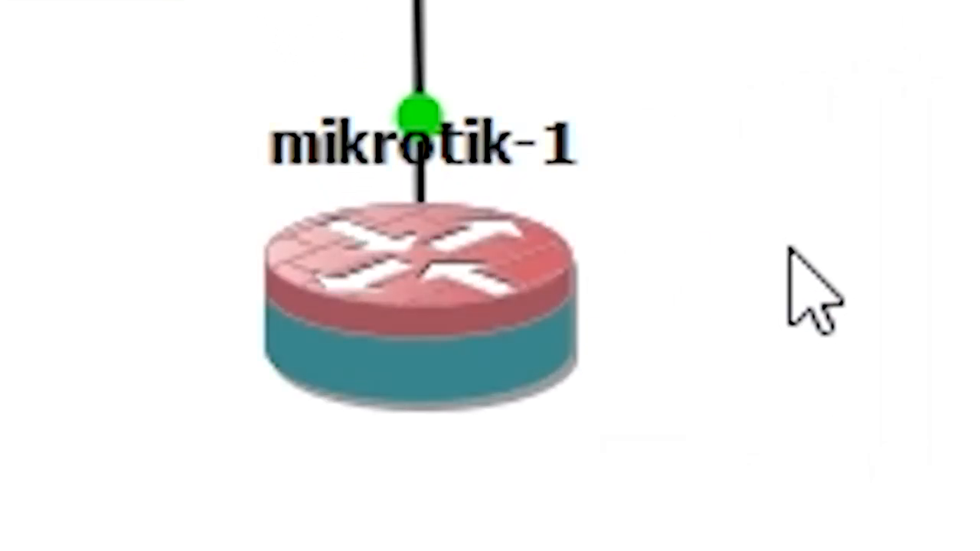
{"action": "right_click", "coordinate": [357, 157]}
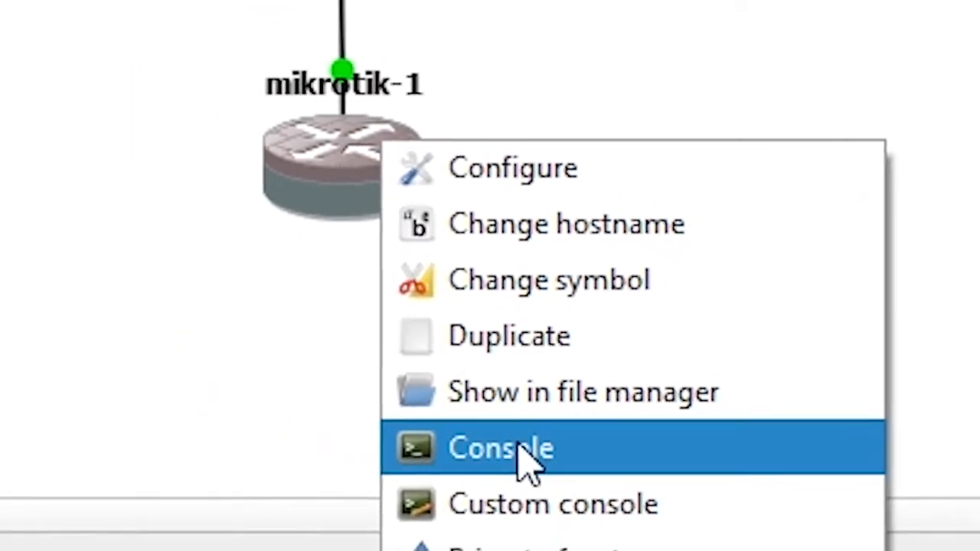
{"action": "left_click", "coordinate": [510, 449]}
{"action": "left_click_drag", "start_coordinate": [377, 44], "coordinate": [764, 33]}
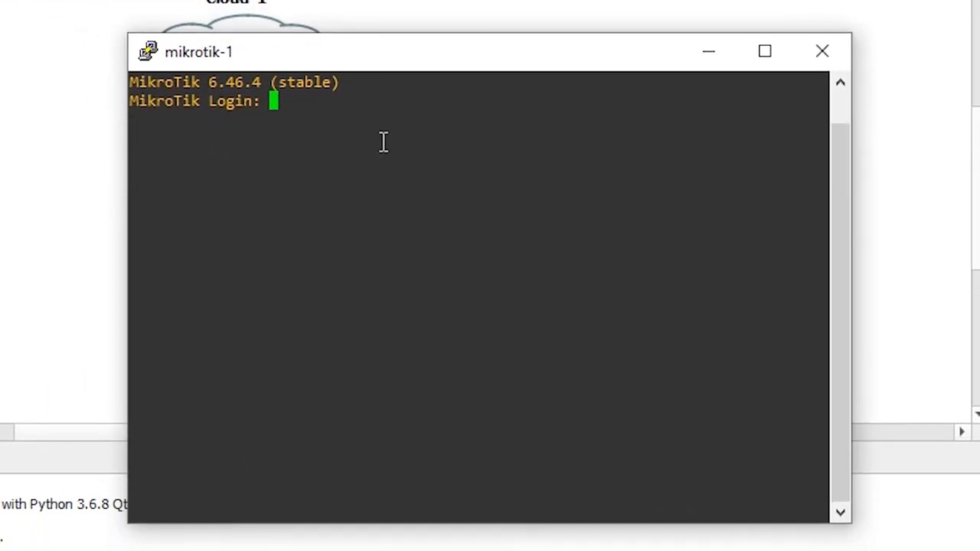
Log in to the mikrotik-1 console as admin with an empty password, then close it.
{"action": "type", "text": "admin"}
{"action": "key", "text": "Return"}
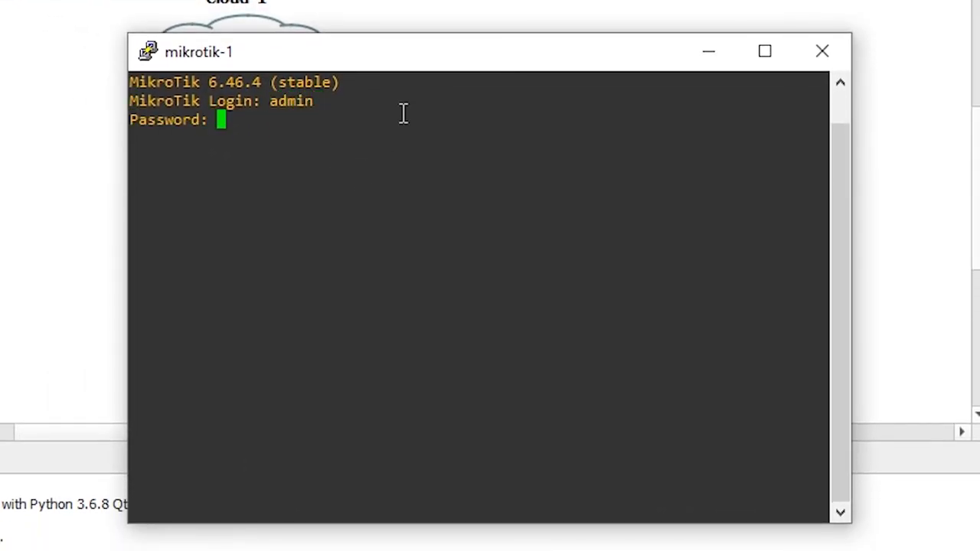
{"action": "key", "text": "Return"}
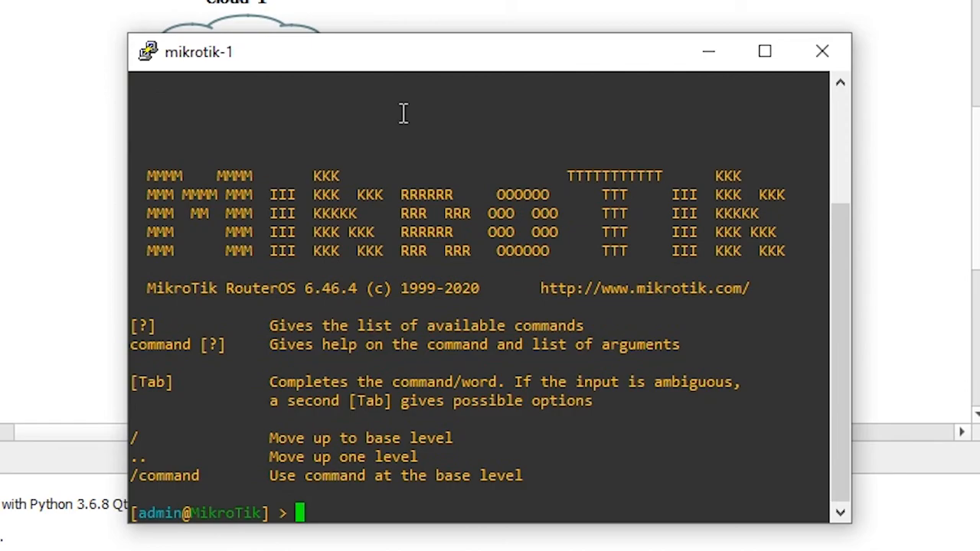
{"action": "left_click", "coordinate": [147, 54]}
{"action": "left_click", "coordinate": [153, 51]}
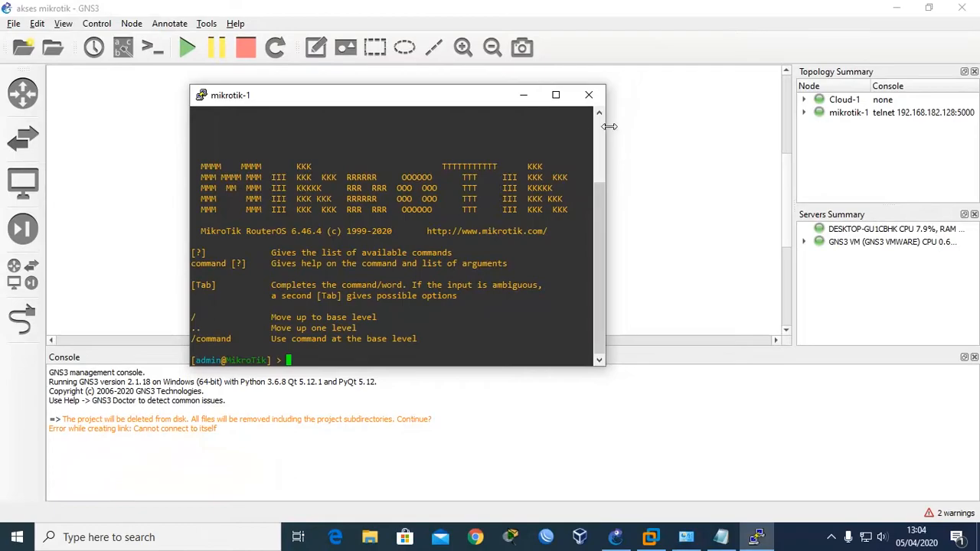
{"action": "left_click", "coordinate": [588, 97]}
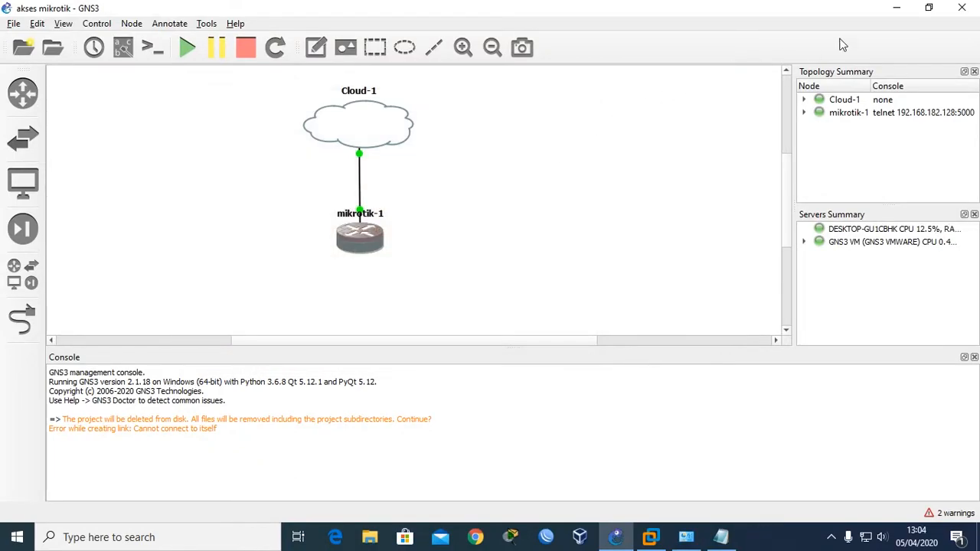
Minimize GNS3 and VMware, then open a PuTTY SSH connection to 192.168.79.131 on port 22.
{"action": "left_click", "coordinate": [895, 13]}
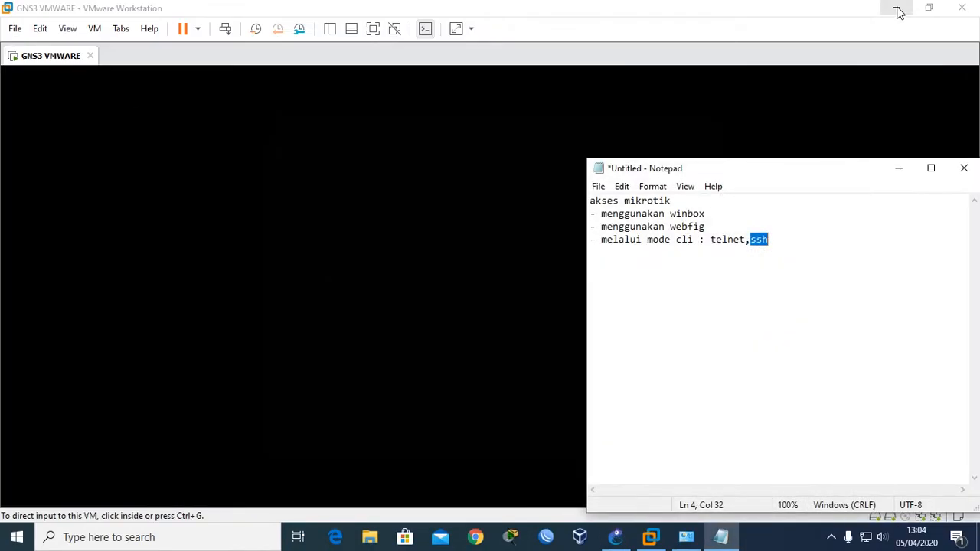
{"action": "left_click", "coordinate": [898, 13]}
{"action": "left_click_drag", "start_coordinate": [836, 176], "coordinate": [800, 101]}
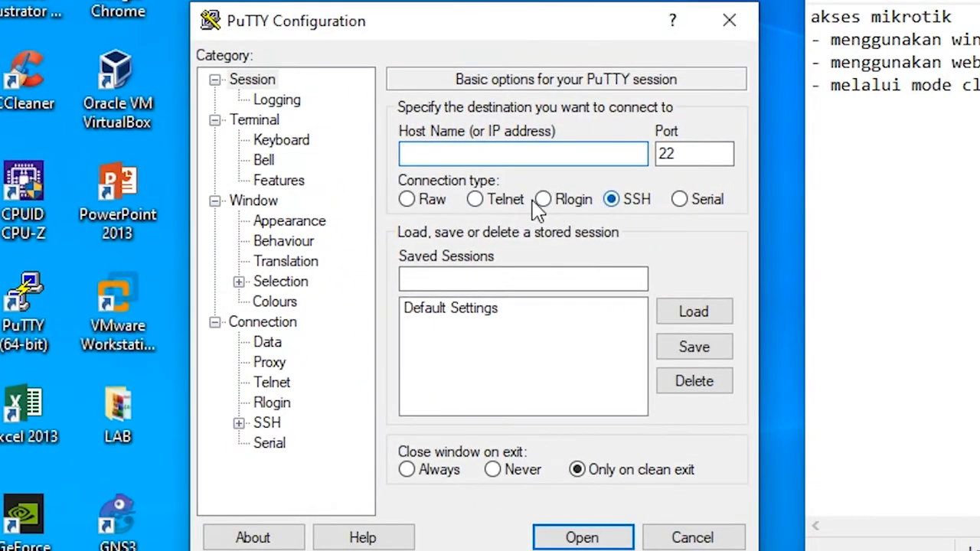
{"action": "left_click", "coordinate": [498, 205]}
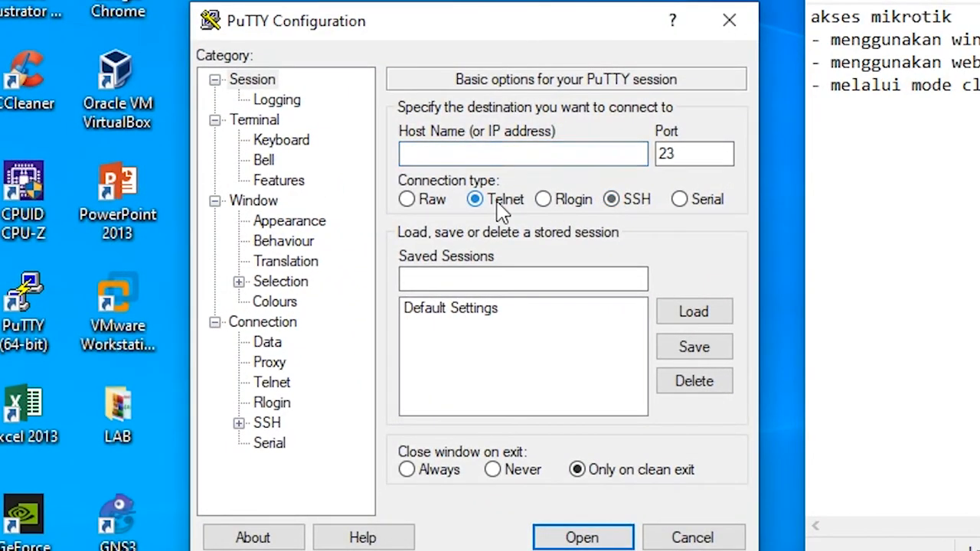
{"action": "left_click", "coordinate": [568, 154]}
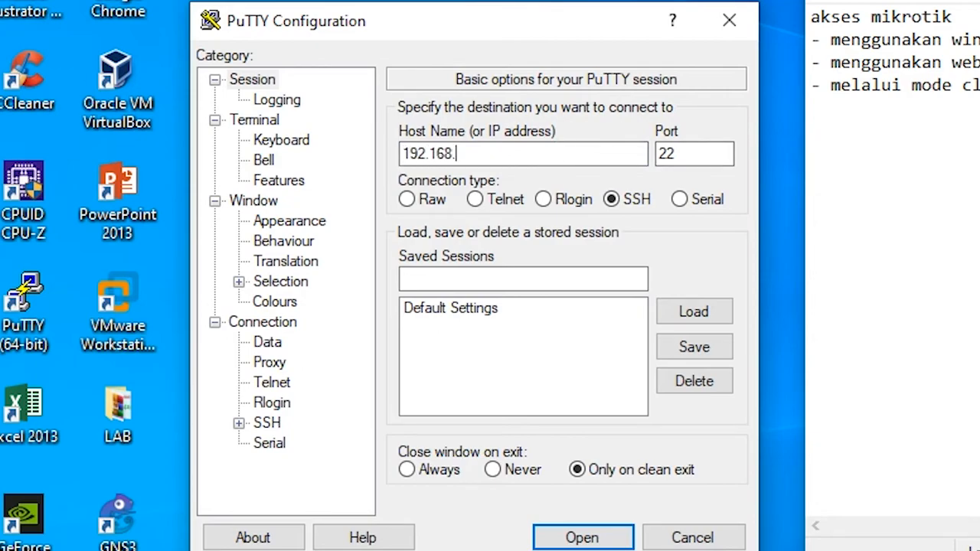
{"action": "type", "text": "131"}
{"action": "left_click", "coordinate": [582, 537]}
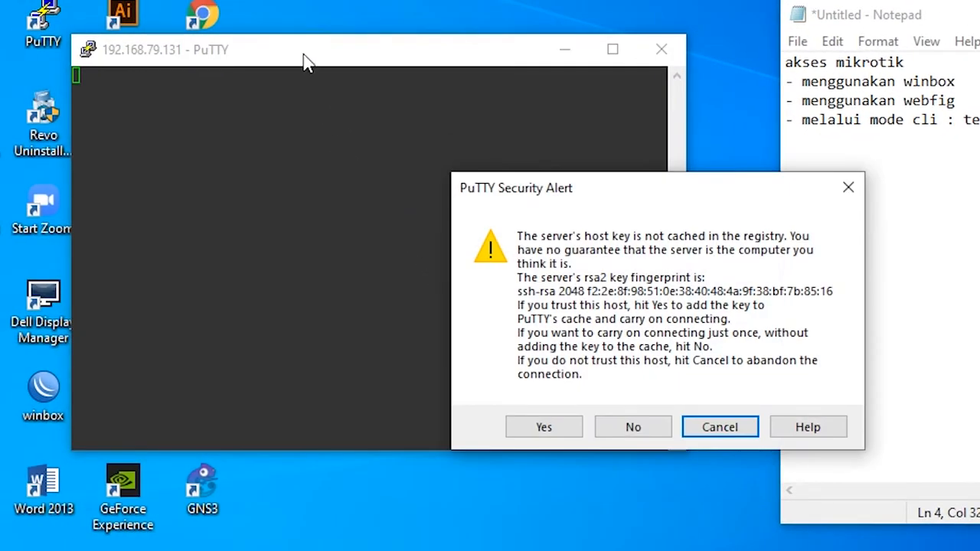
Connect without caching the host key, log in as admin, and reposition the PuTTY window.
{"action": "left_click_drag", "start_coordinate": [578, 183], "coordinate": [620, 148]}
{"action": "left_click", "coordinate": [676, 395]}
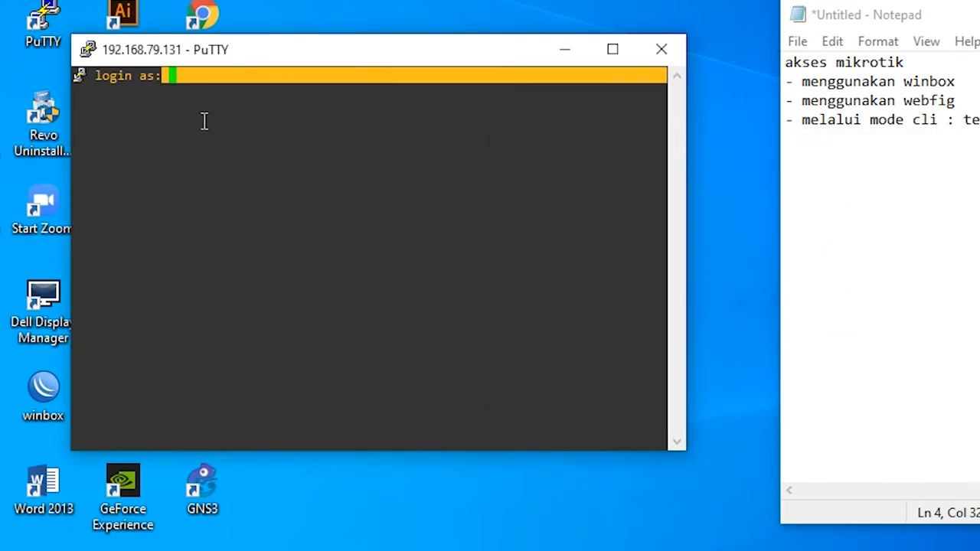
{"action": "left_click_drag", "start_coordinate": [213, 62], "coordinate": [213, 67]}
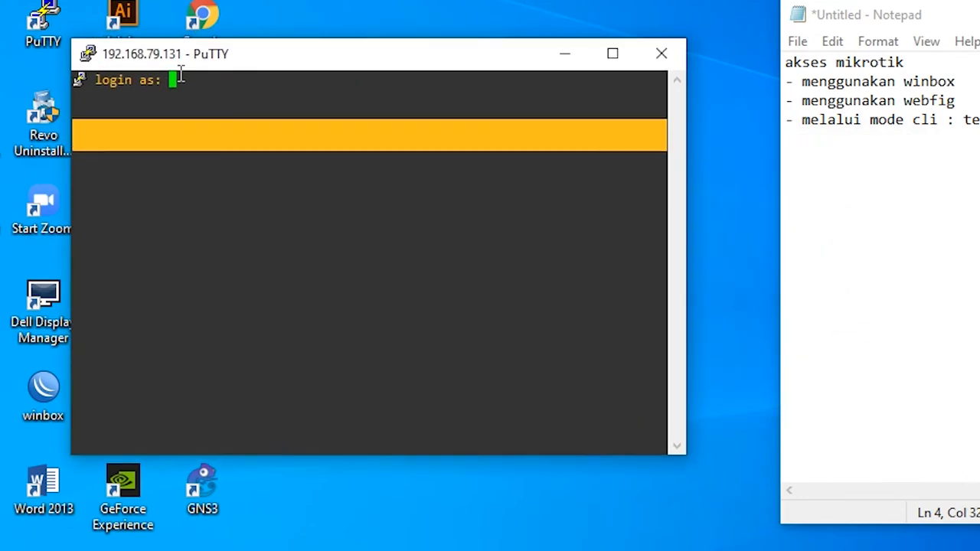
{"action": "type", "text": "admin"}
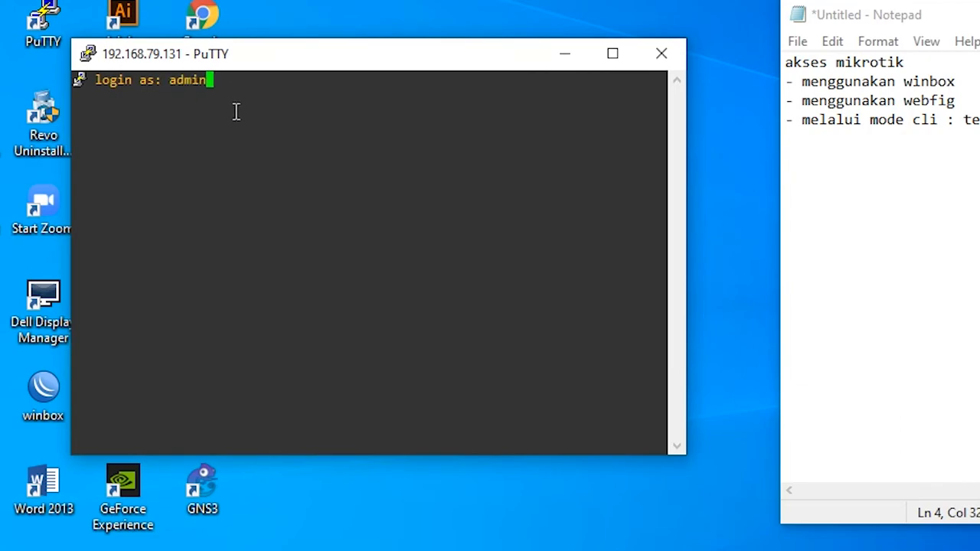
{"action": "key", "text": "Return"}
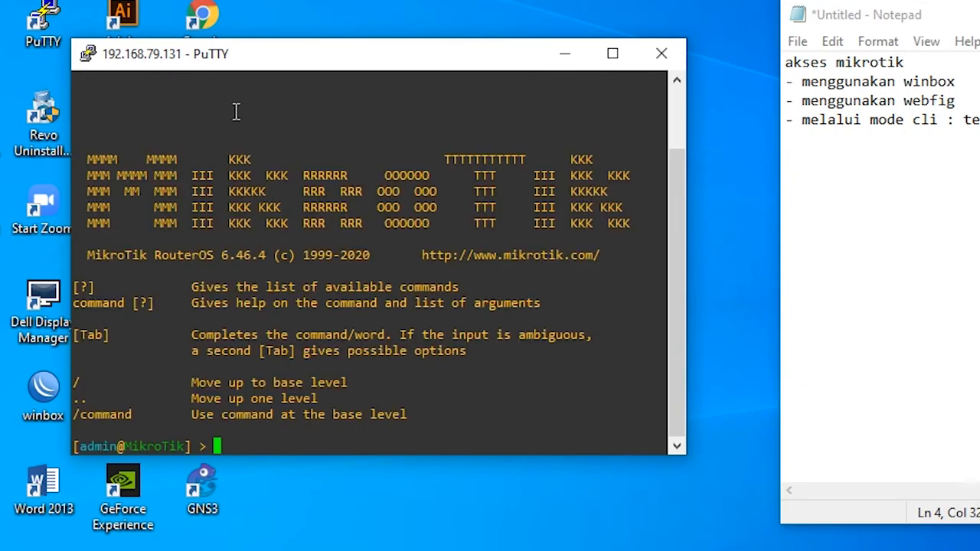
{"action": "left_click_drag", "start_coordinate": [234, 52], "coordinate": [514, 43]}
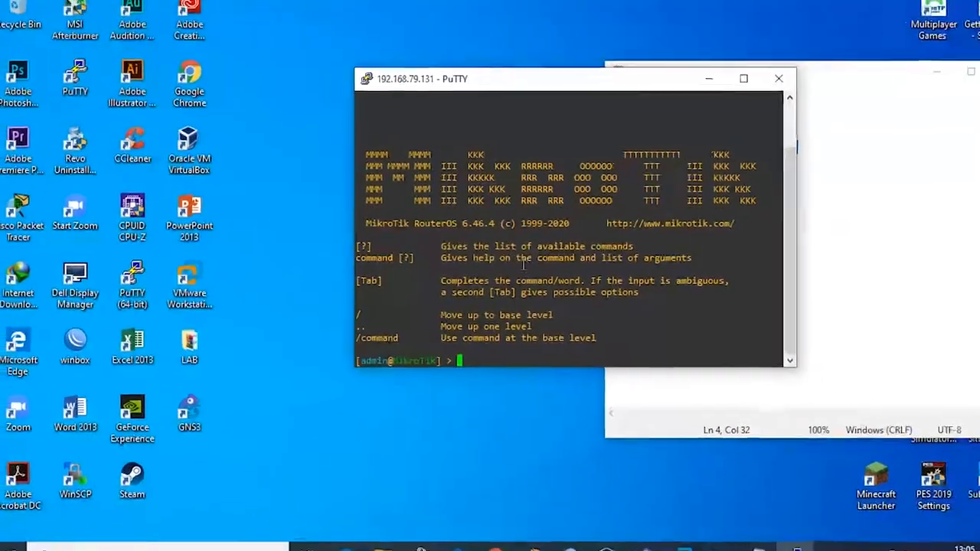
{"action": "left_click_drag", "start_coordinate": [462, 87], "coordinate": [390, 41]}
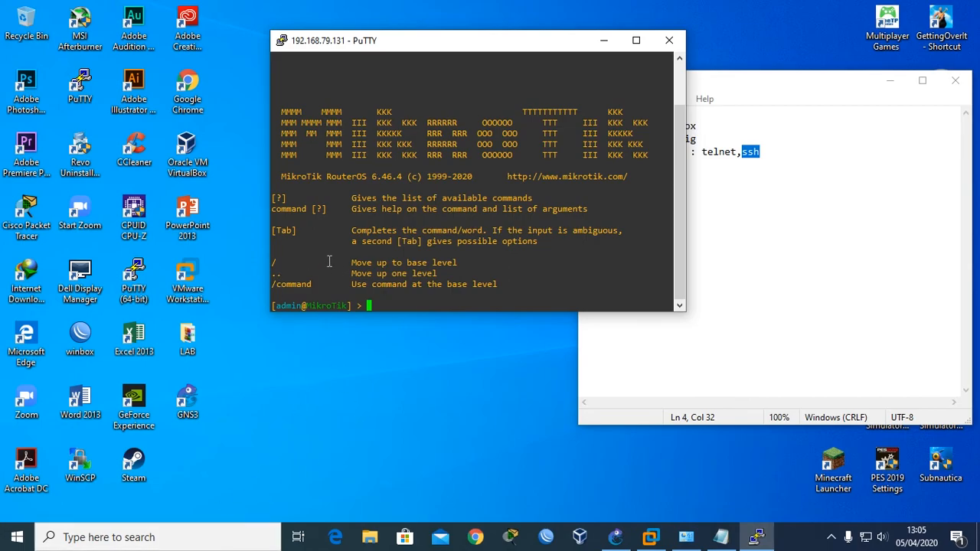
Launch Command Prompt by searching for cmd from the Start menu.
{"action": "key", "text": "super"}
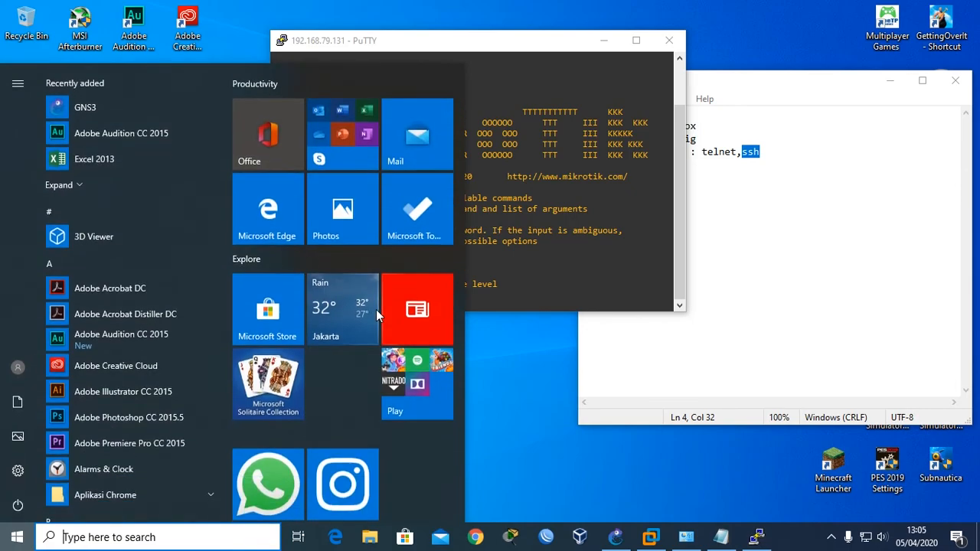
{"action": "type", "text": "cmd"}
{"action": "key", "text": "Return"}
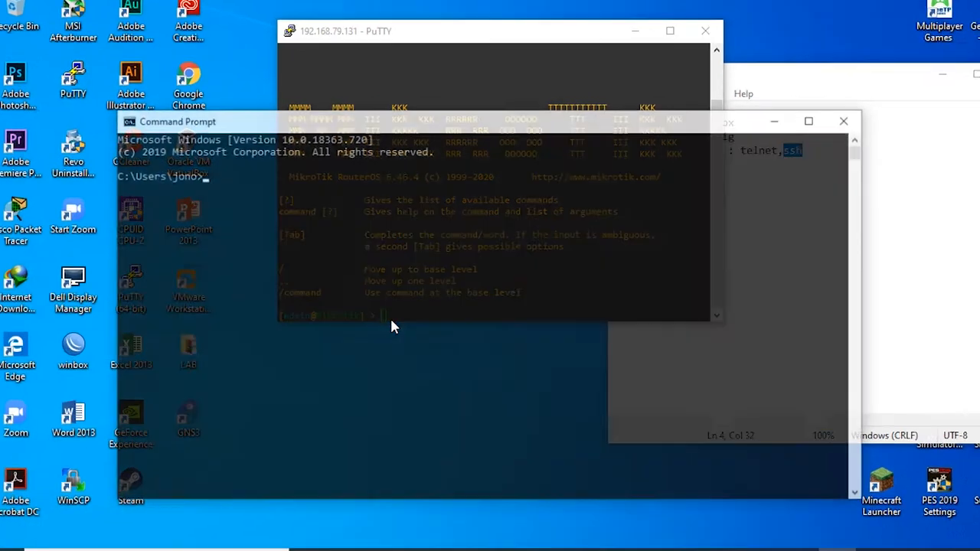
Run 'telnet 192.168.79.131' and log in as admin with an empty password.
{"action": "type", "text": "tel"}
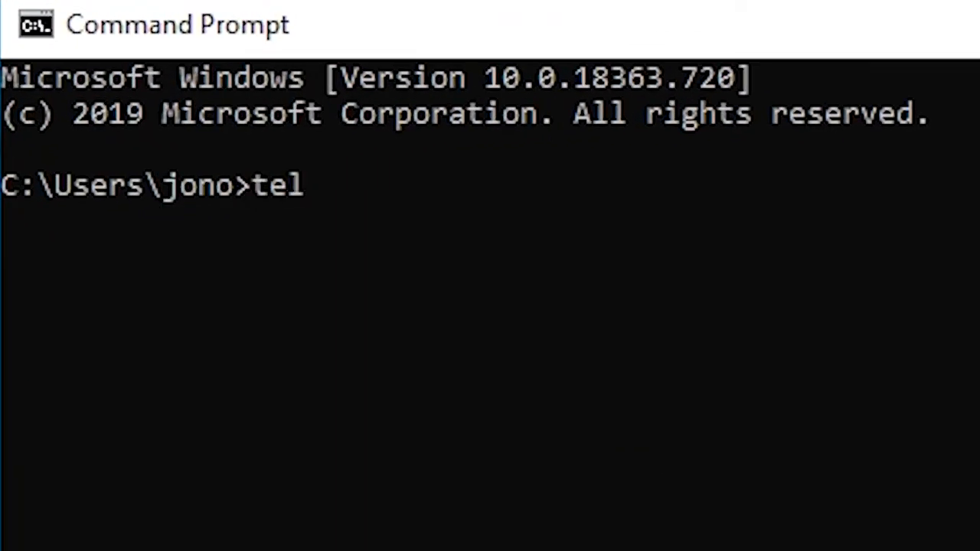
{"action": "type", "text": "net 192"}
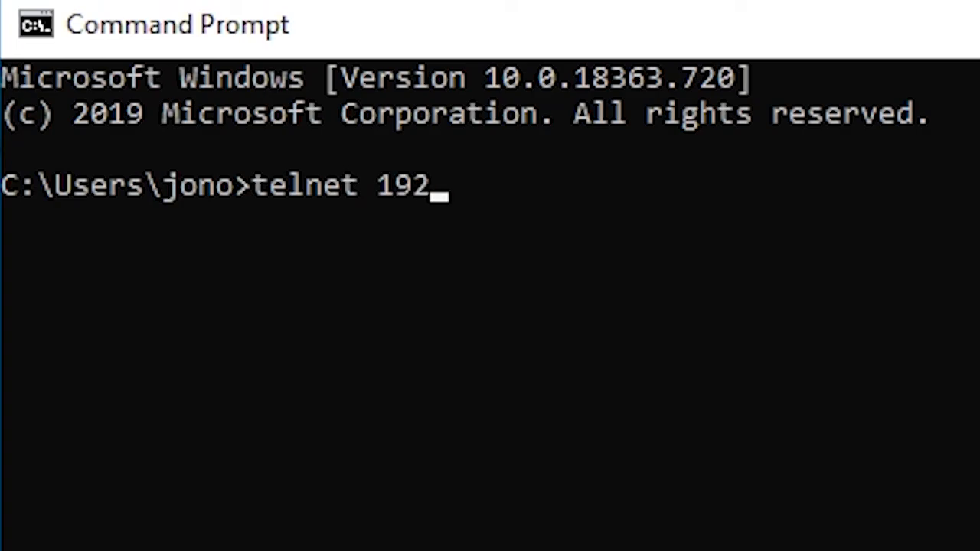
{"action": "type", "text": ".168."}
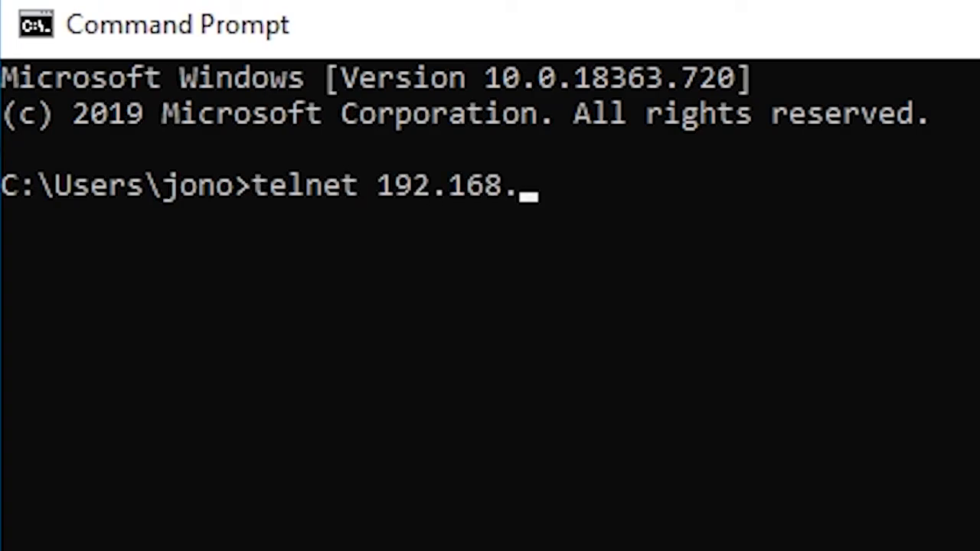
{"action": "type", "text": "79.131"}
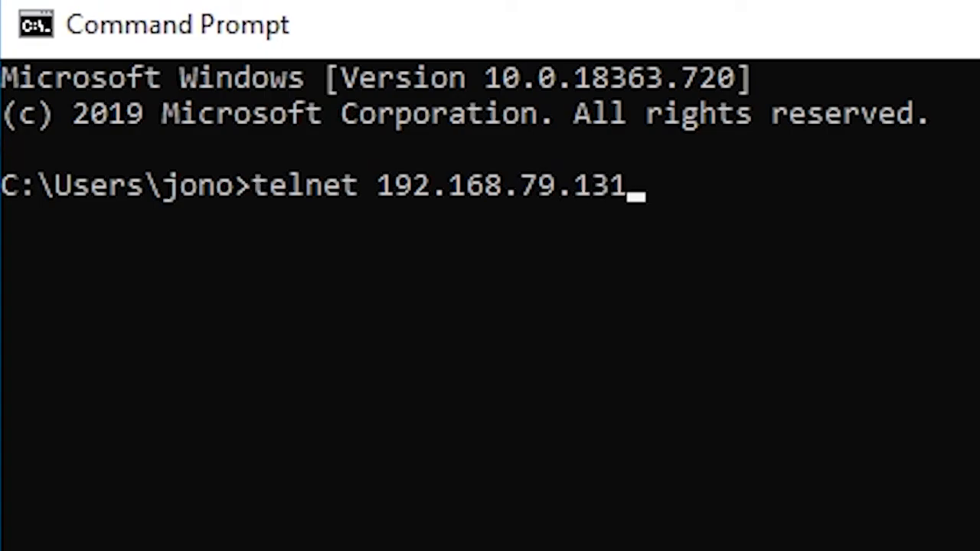
{"action": "key", "text": "Return"}
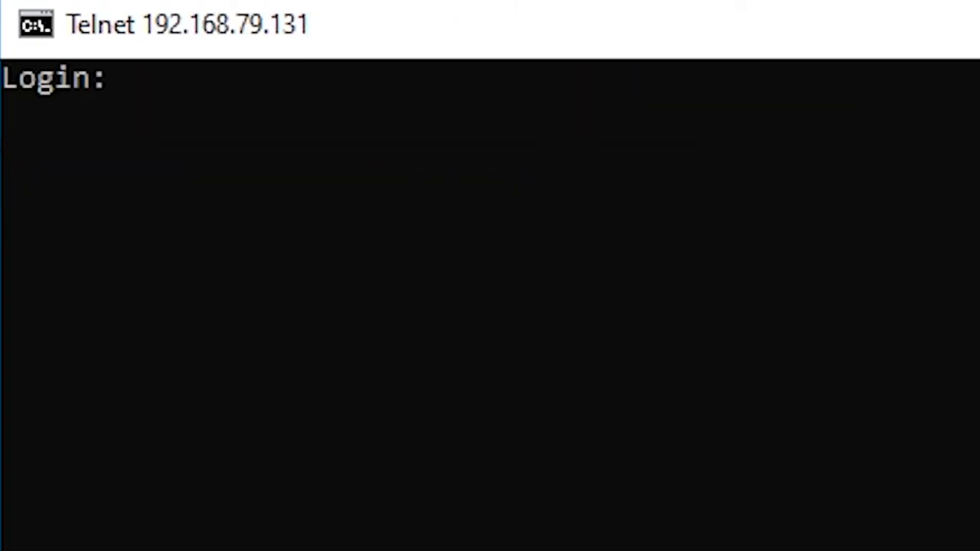
{"action": "type", "text": "admin"}
{"action": "key", "text": "Return"}
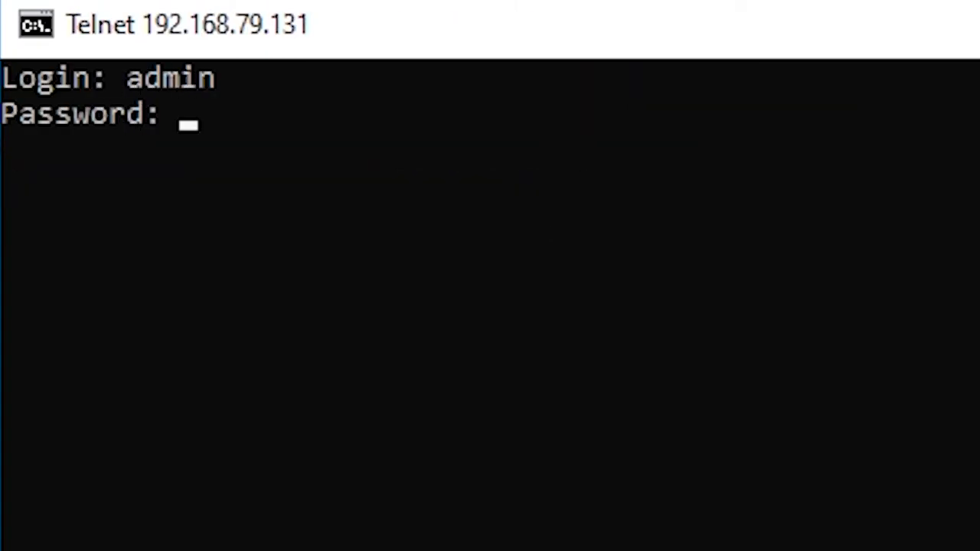
{"action": "key", "text": "Return"}
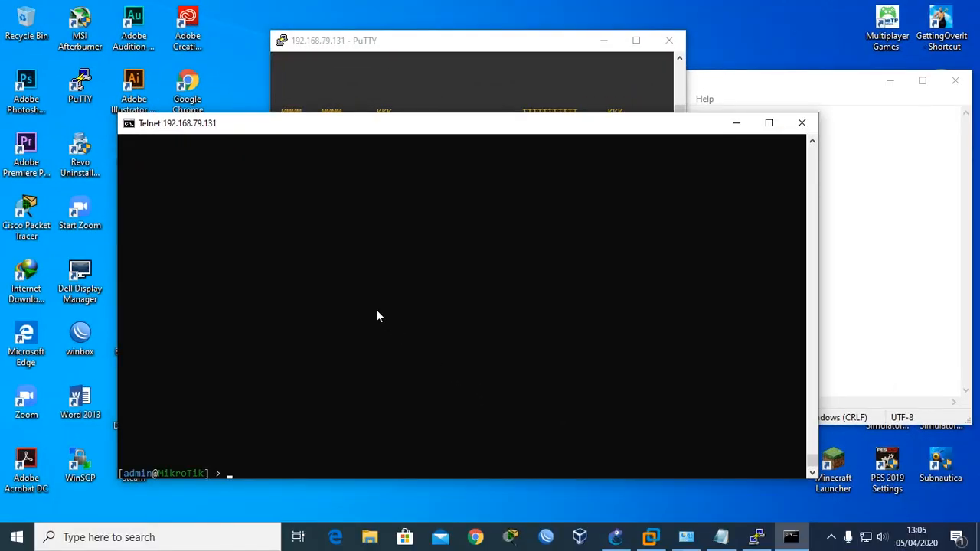
Move the Telnet window aside and bring the Notepad access-method notes to the front.
{"action": "left_click_drag", "start_coordinate": [280, 132], "coordinate": [256, 92]}
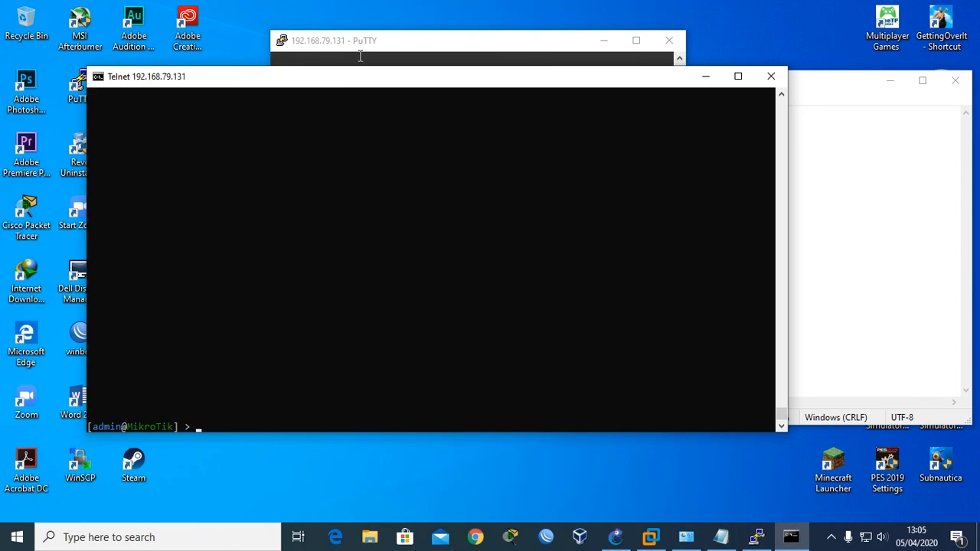
{"action": "left_click_drag", "start_coordinate": [406, 84], "coordinate": [372, 92]}
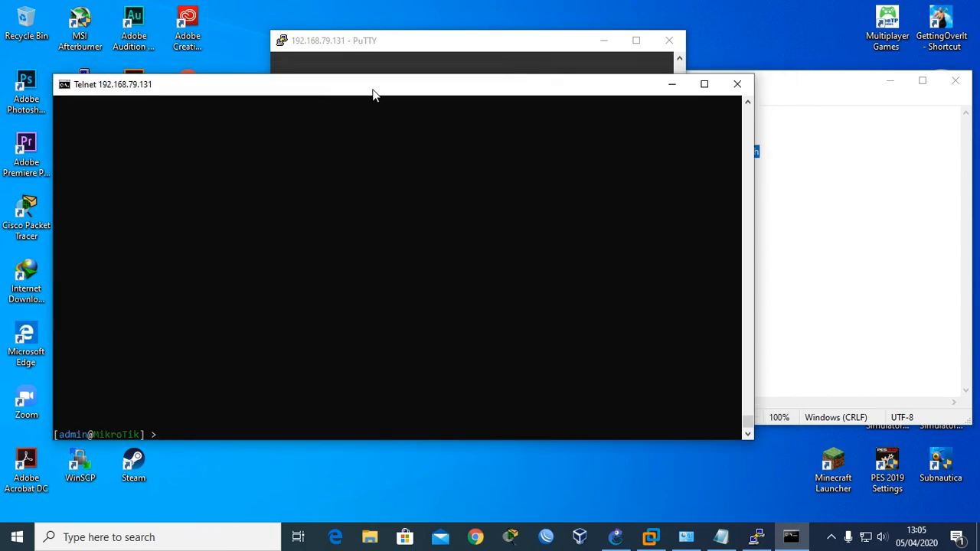
{"action": "left_click", "coordinate": [814, 161]}
{"action": "left_click_drag", "start_coordinate": [693, 82], "coordinate": [646, 76]}
{"action": "left_click_drag", "start_coordinate": [728, 148], "coordinate": [535, 110]}
{"action": "left_click", "coordinate": [710, 175]}
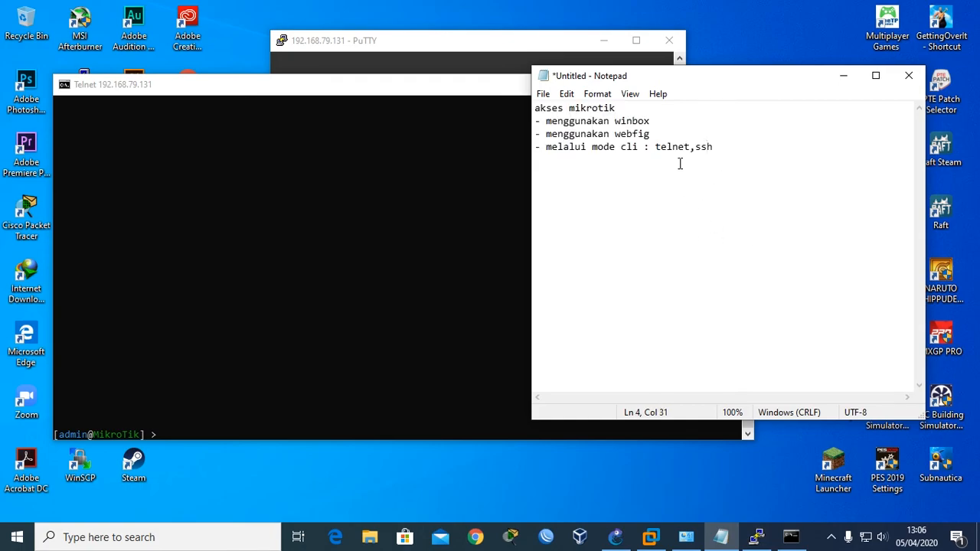
{"action": "left_click_drag", "start_coordinate": [641, 77], "coordinate": [630, 94]}
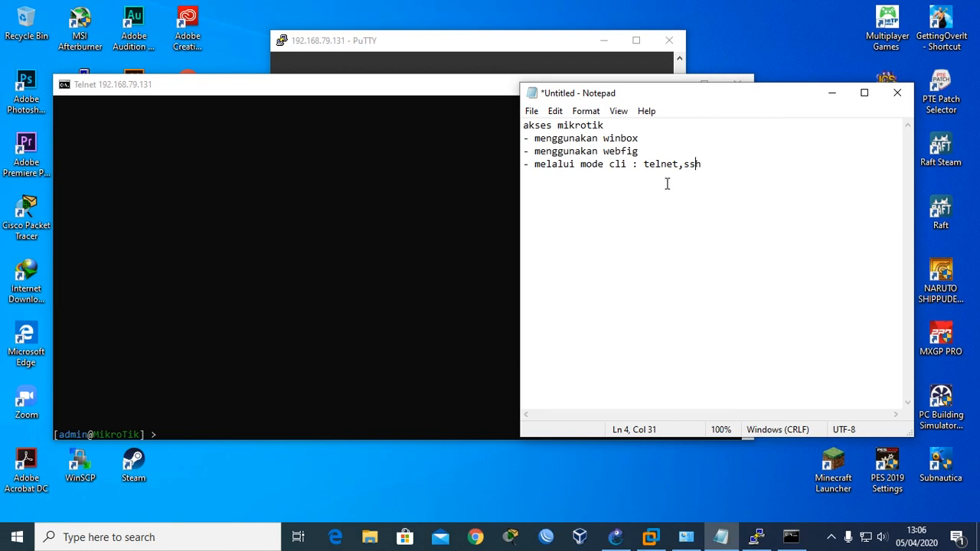